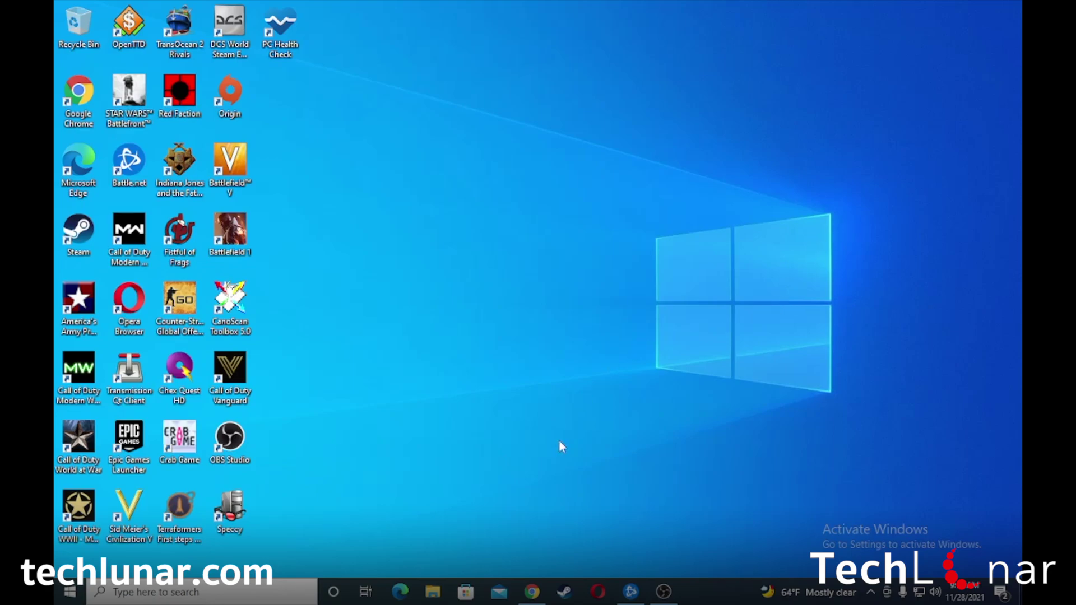
Open the browser window with Microsoft's Download Windows 11 page and look over its address and installation options
click(532, 592)
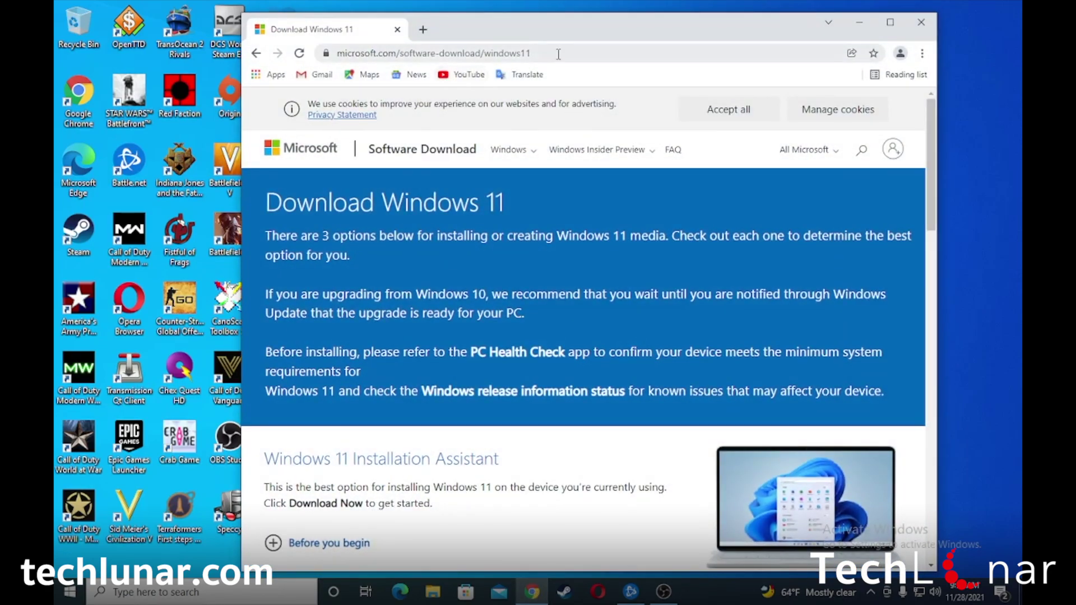
drag(549, 53, 336, 53)
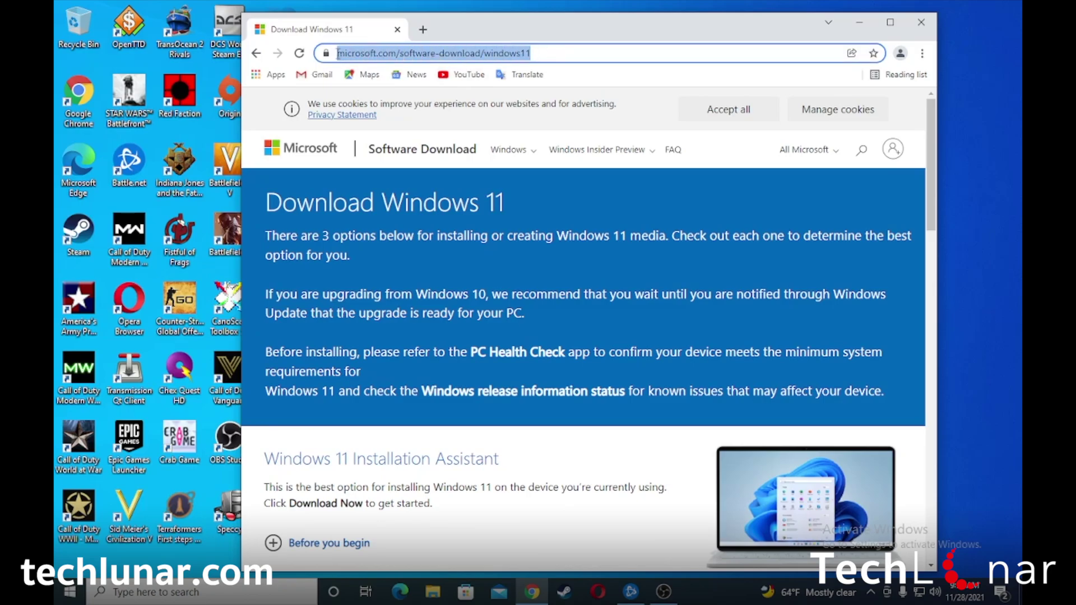
click(269, 197)
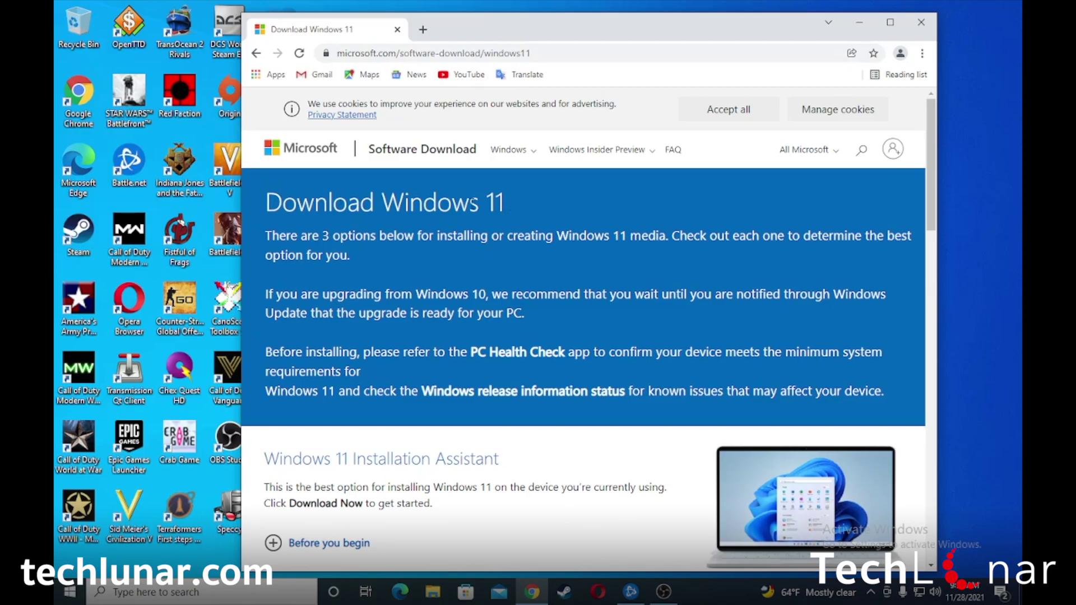
scroll(481, 360, down, 7)
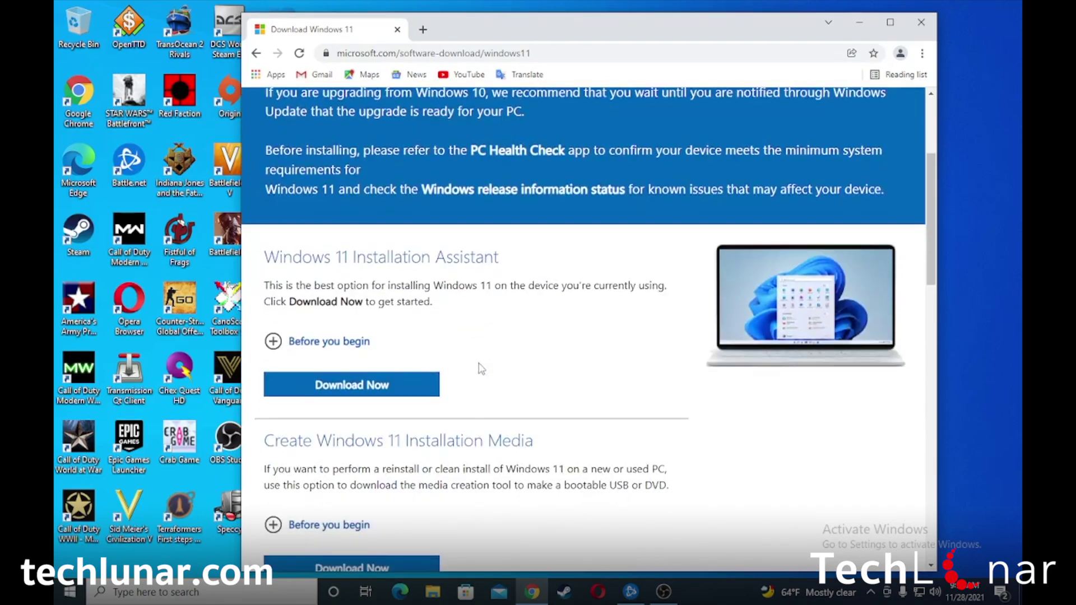
scroll(477, 362, down, 8)
scroll(647, 332, up, 15)
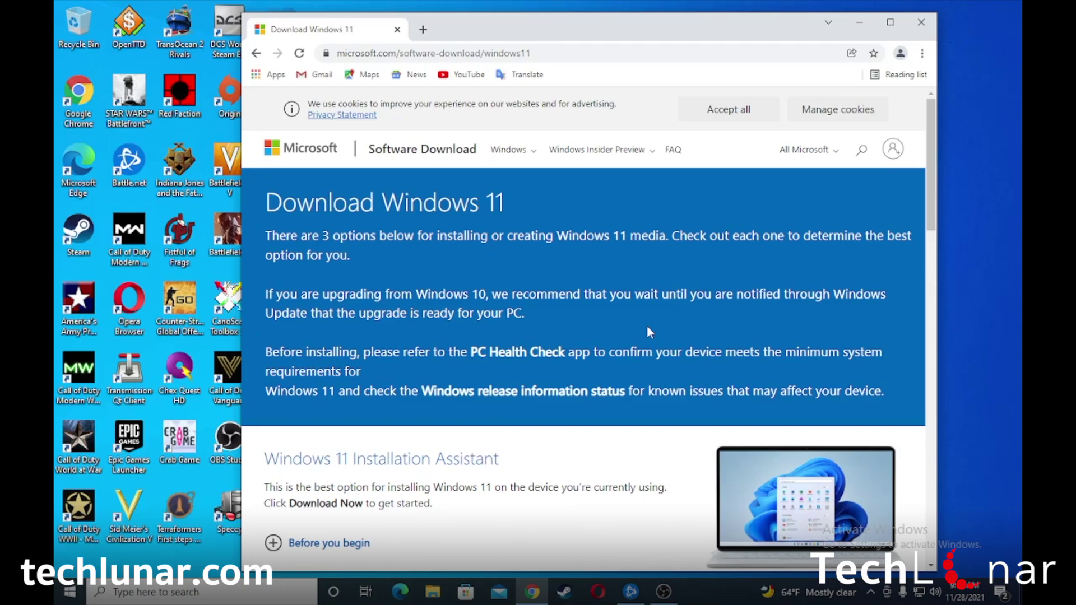
Open the PC Health Check link in a new tab and download the PC Health Check app installer
right_click(550, 367)
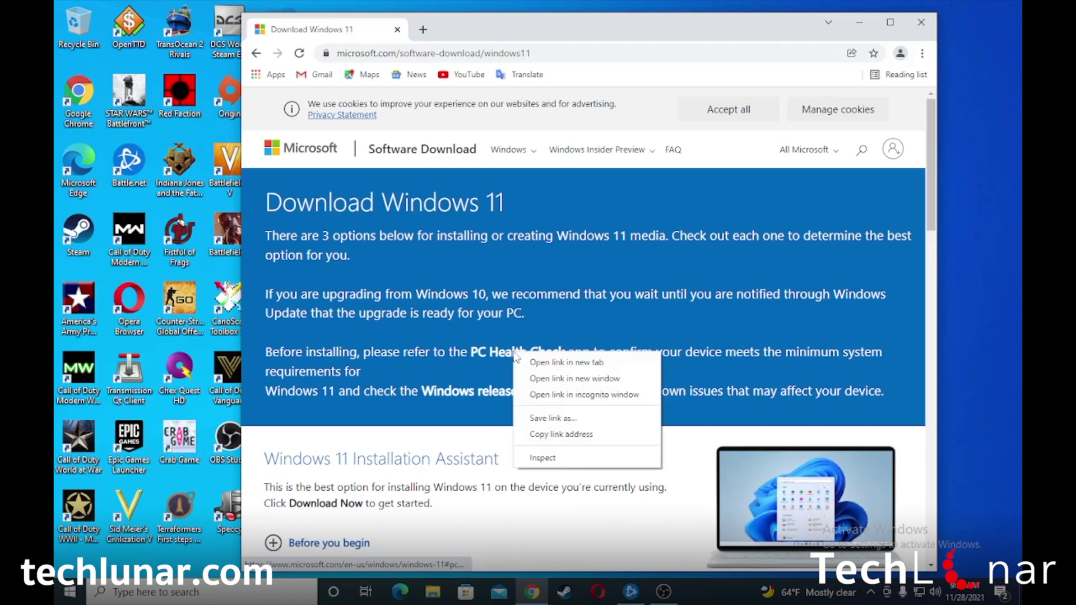
click(551, 360)
click(513, 31)
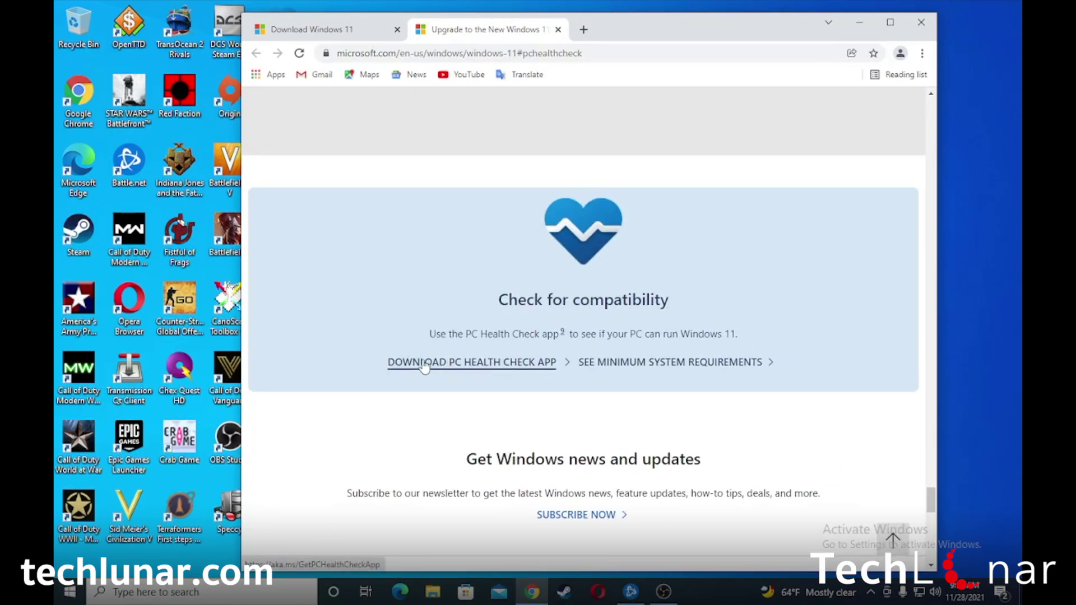
click(504, 364)
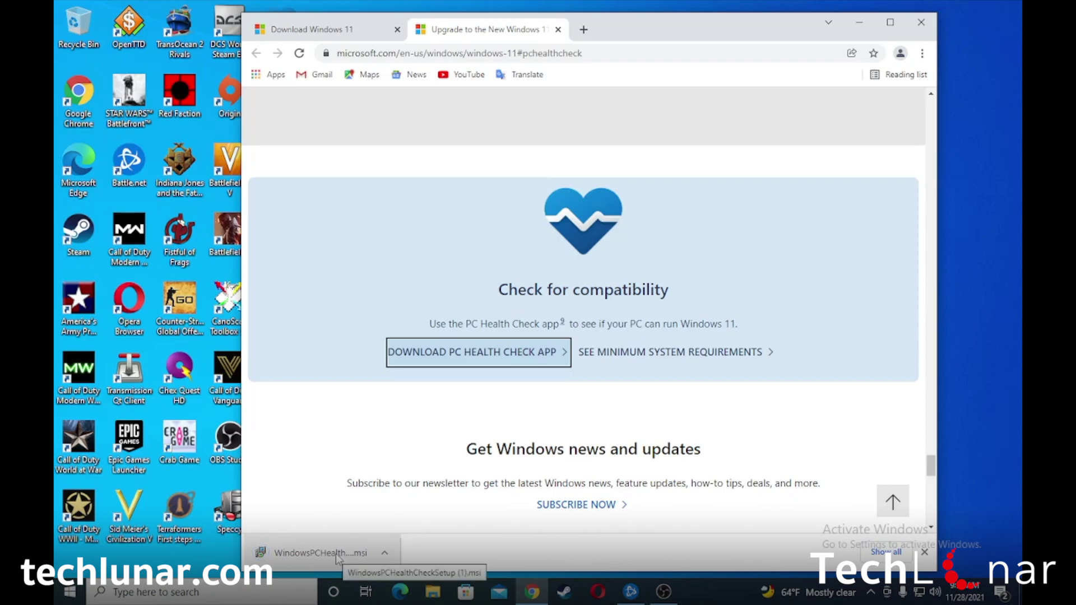
click(274, 413)
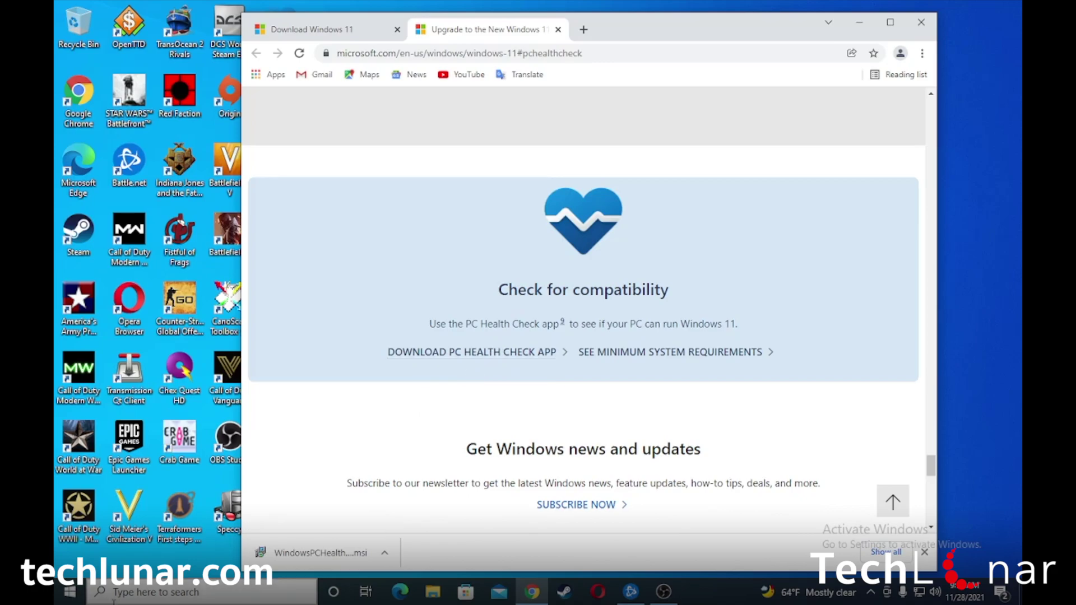
Launch the installed PC Health Check app and run its Windows 11 compatibility check
click(160, 594)
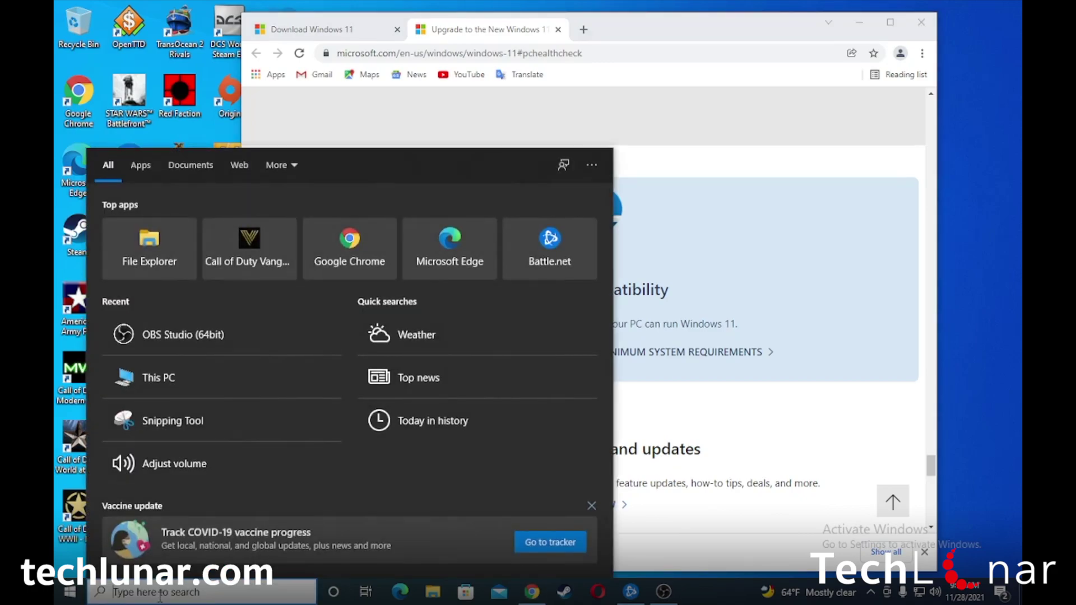
text(pc heal)
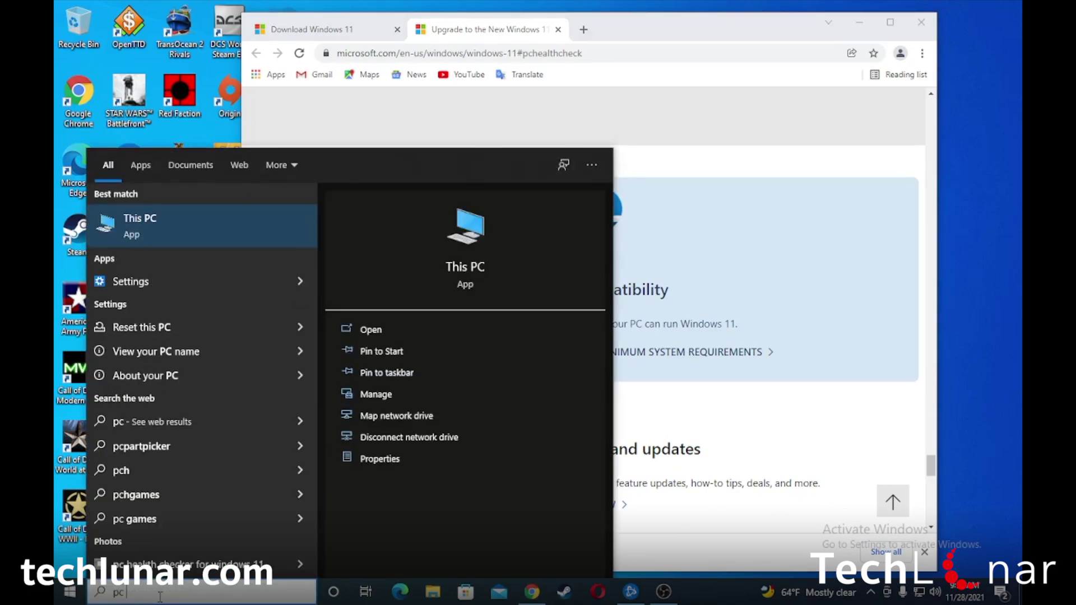
click(263, 223)
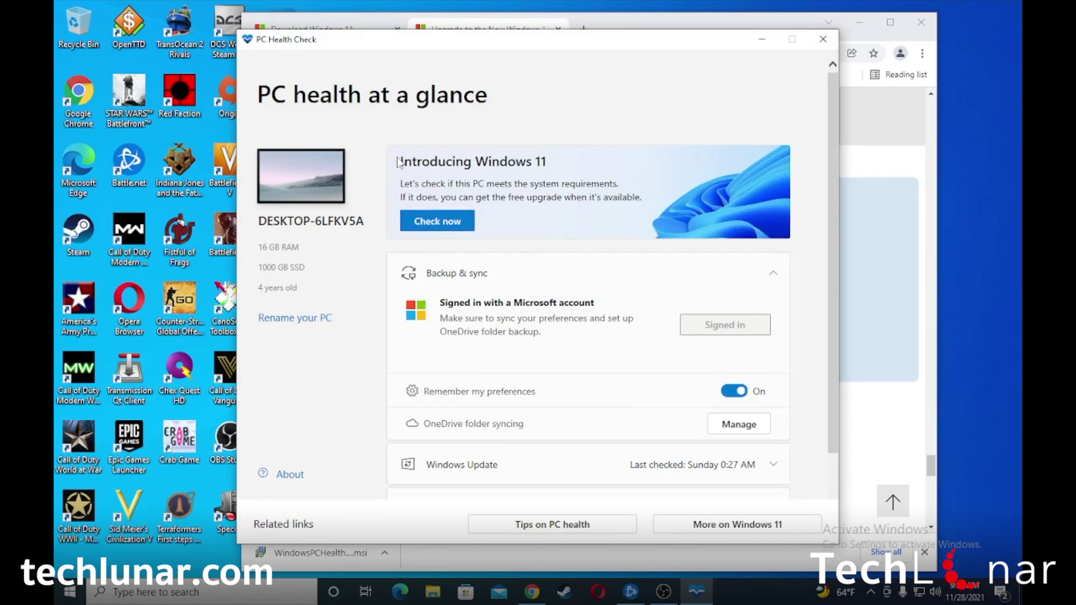
drag(401, 162, 555, 170)
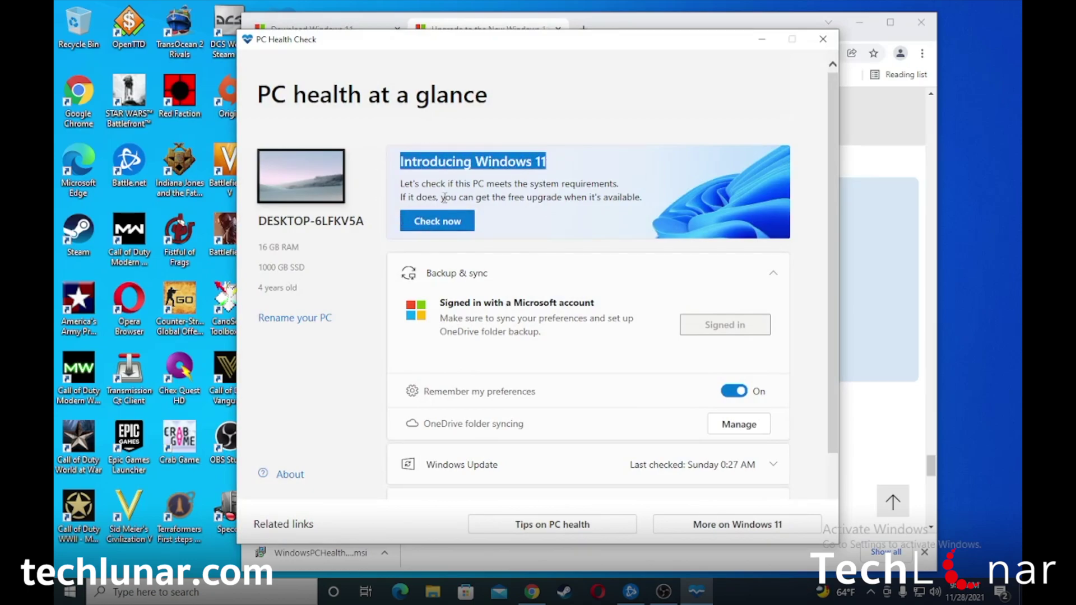
click(445, 224)
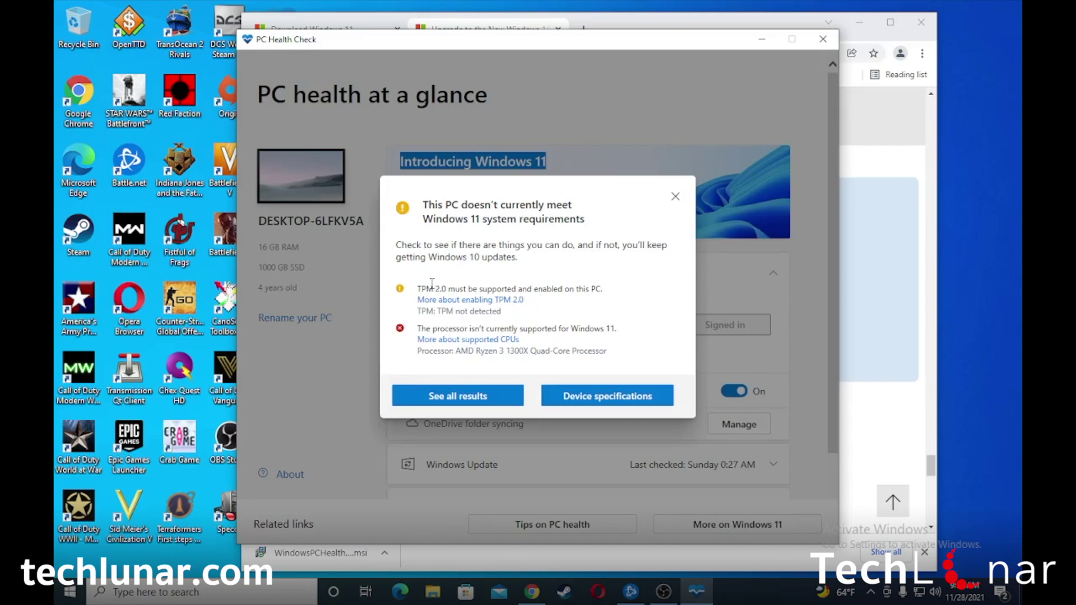
Examine the TPM 2.0 and processor findings, and review all results of the Windows 11 compatibility check
drag(418, 289, 448, 288)
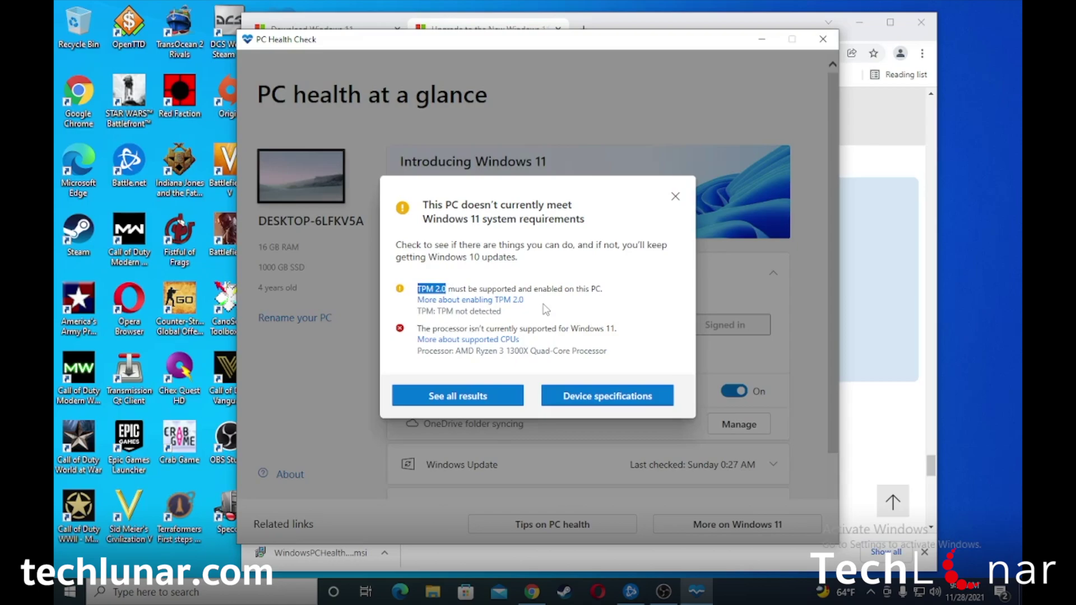
click(419, 327)
drag(455, 351, 504, 352)
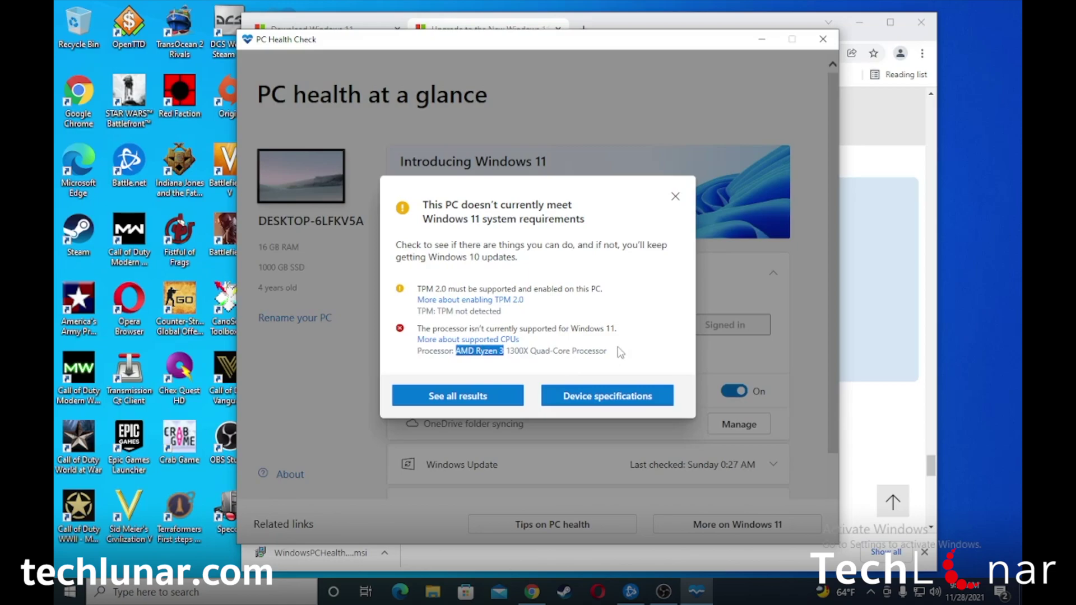
click(454, 399)
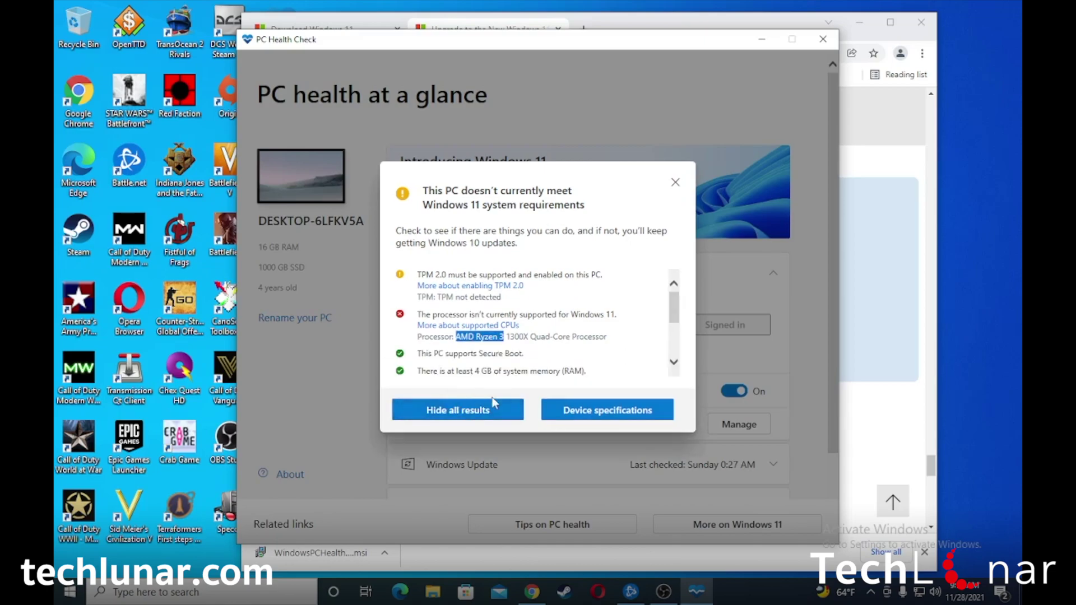
scroll(571, 336, down, 3)
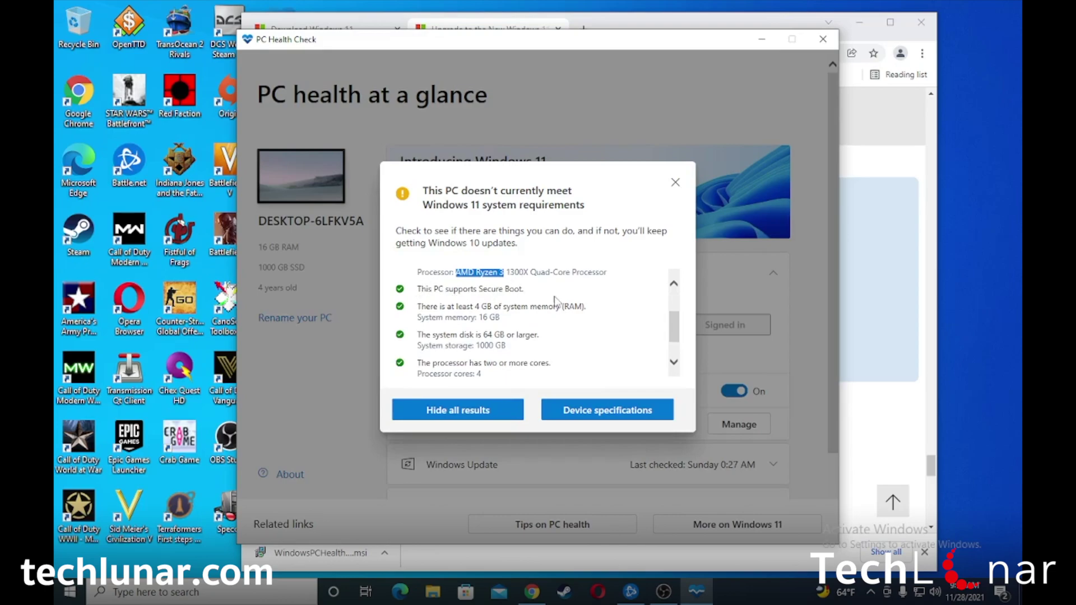
scroll(496, 333, down, 1)
scroll(508, 315, down, 1)
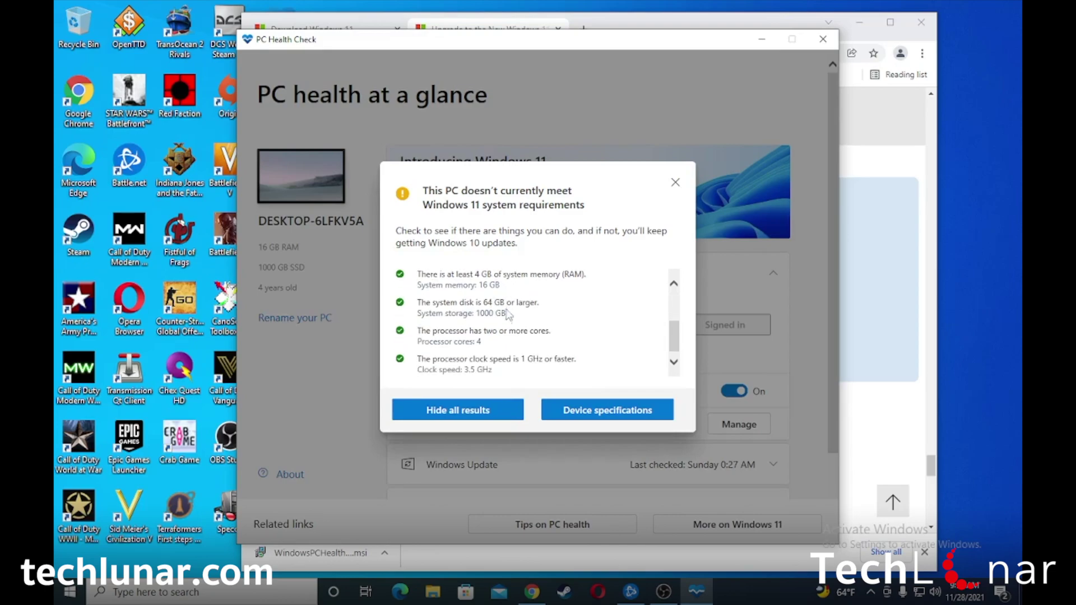
scroll(510, 321, down, 1)
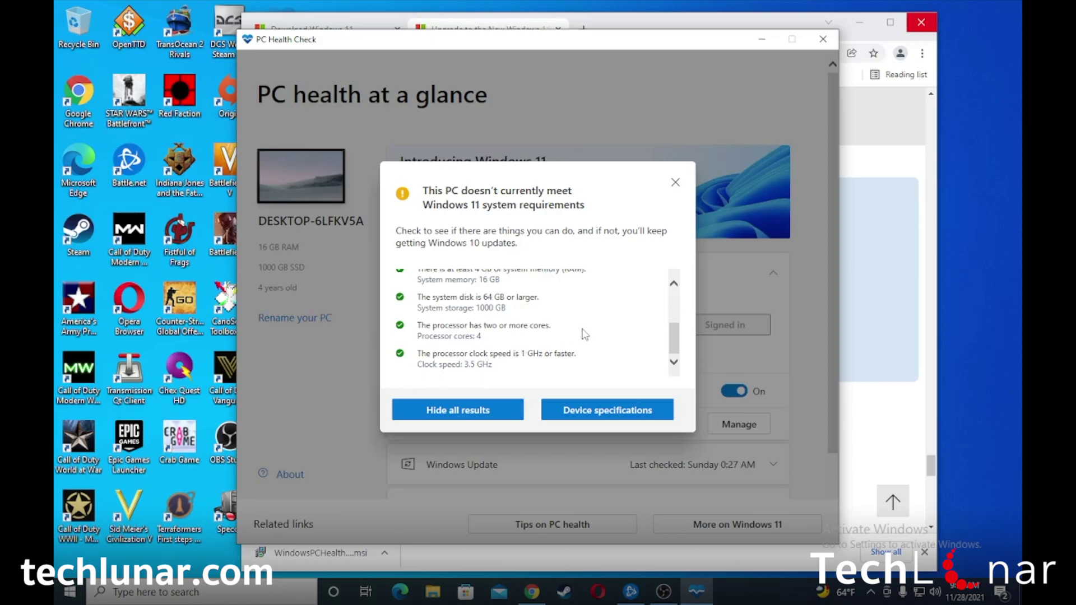
scroll(585, 335, up, 5)
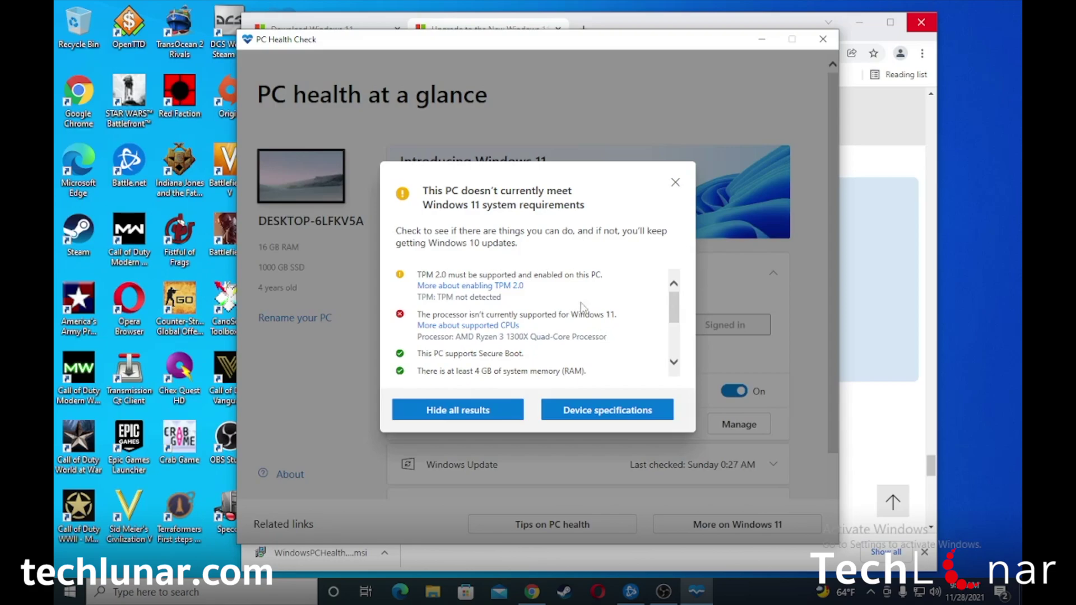
Close the PC Health Check app and the browser tab with its download page
click(676, 184)
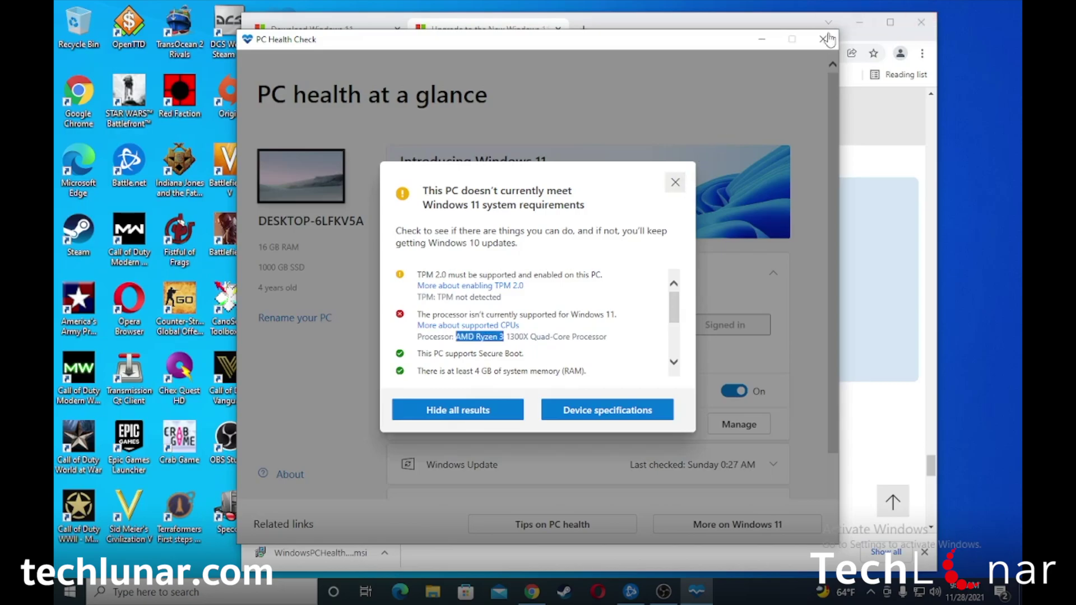
click(823, 39)
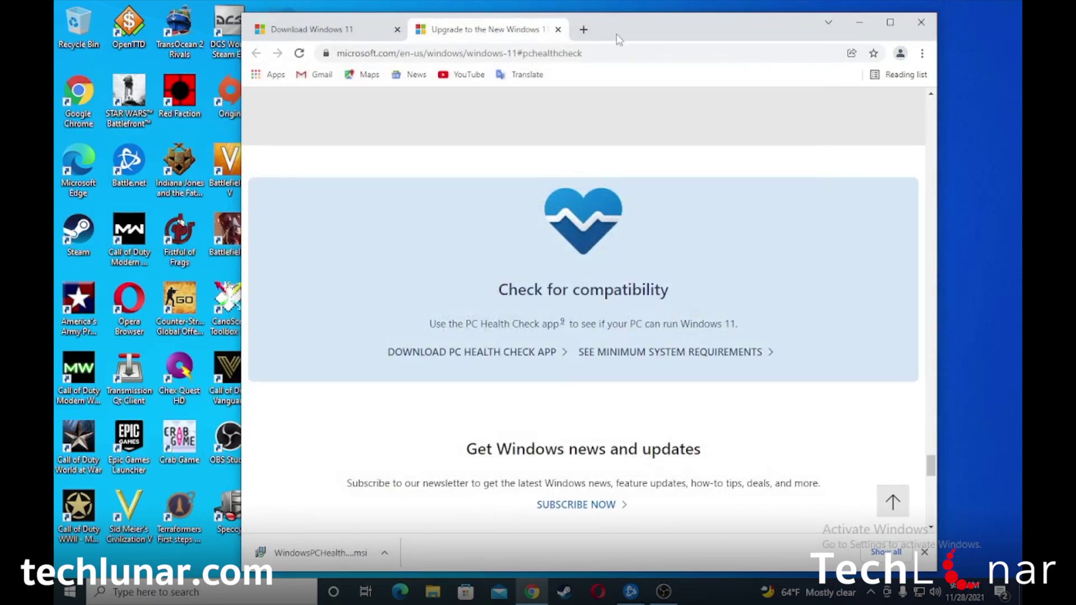
click(558, 29)
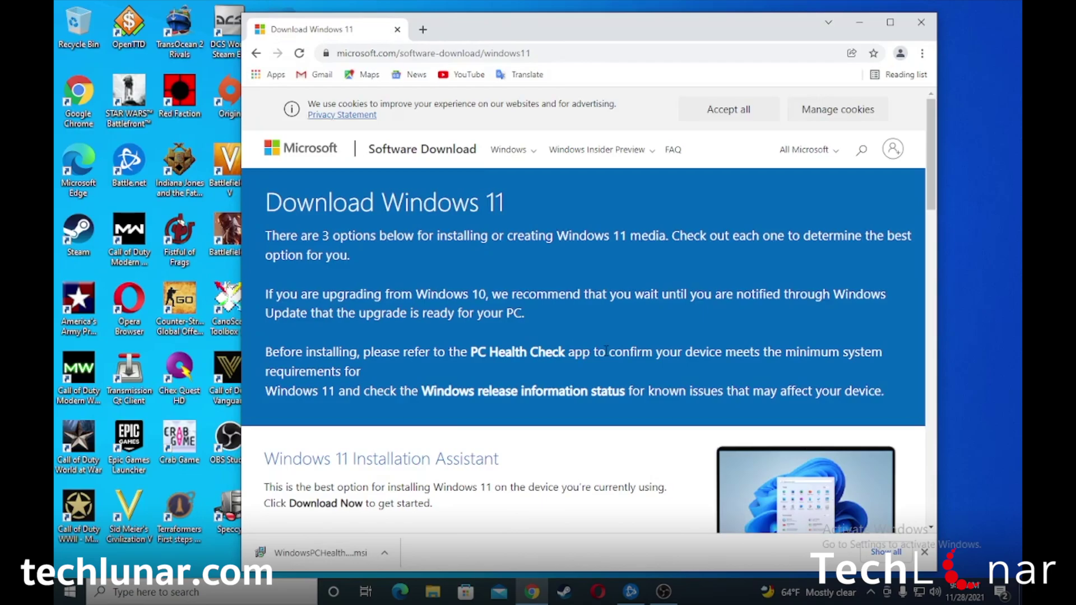
Choose Windows 11 as the Disk Image (ISO) download and submit the selection
scroll(608, 395, down, 10)
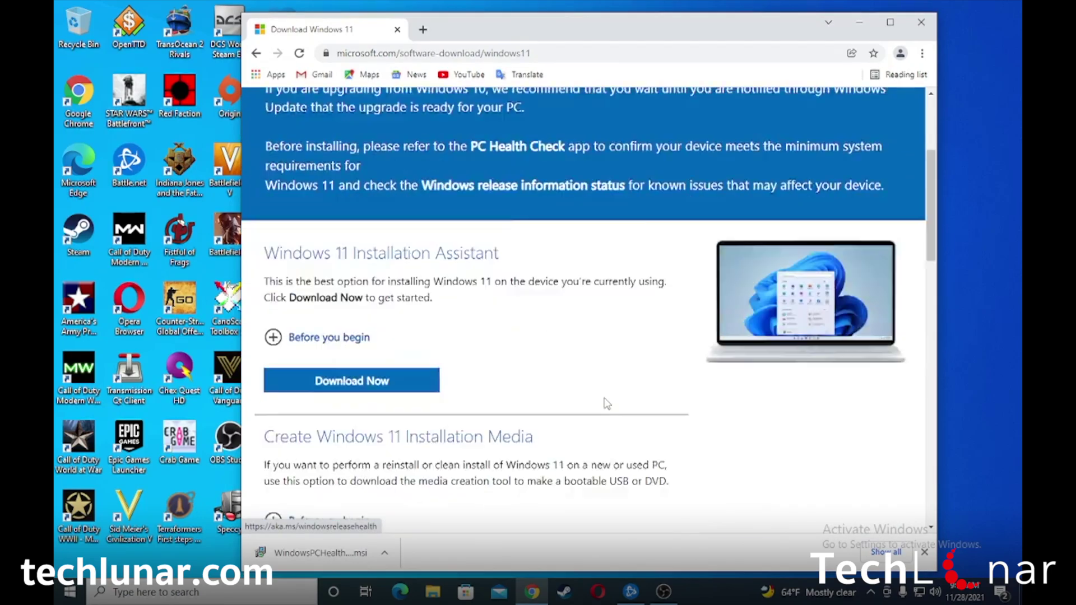
scroll(608, 398, up, 2)
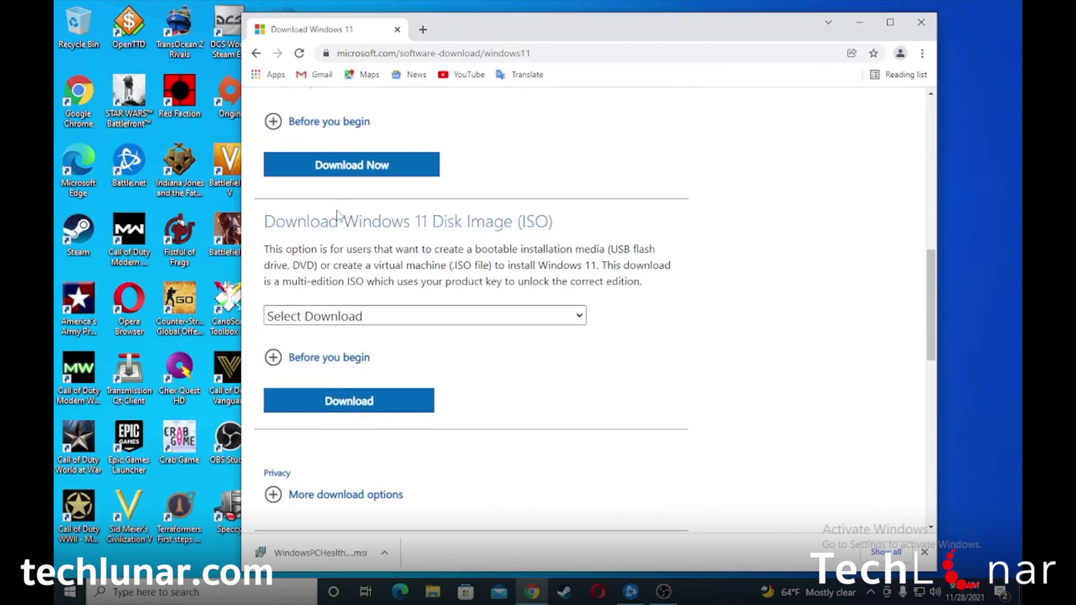
click(338, 316)
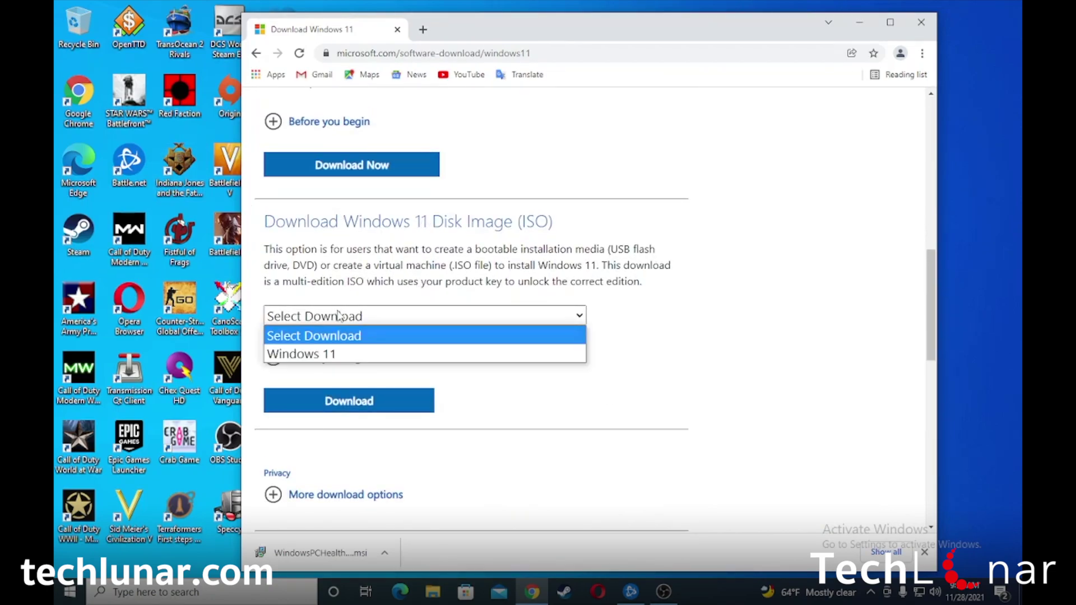
click(354, 356)
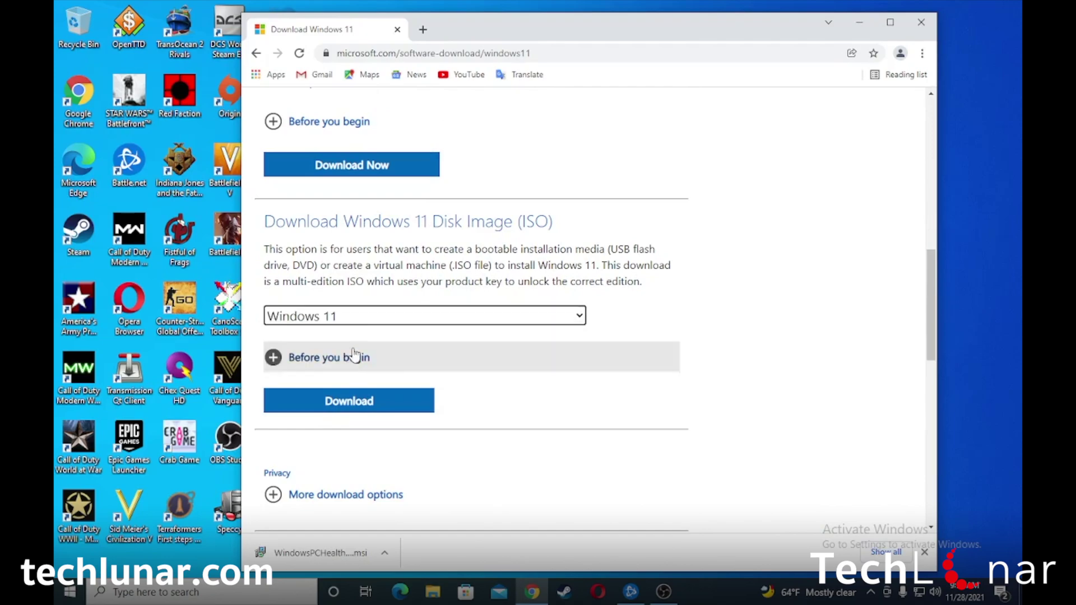
click(376, 403)
Set the product language to English International, confirm it, and start the 64-bit download
scroll(372, 404, down, 4)
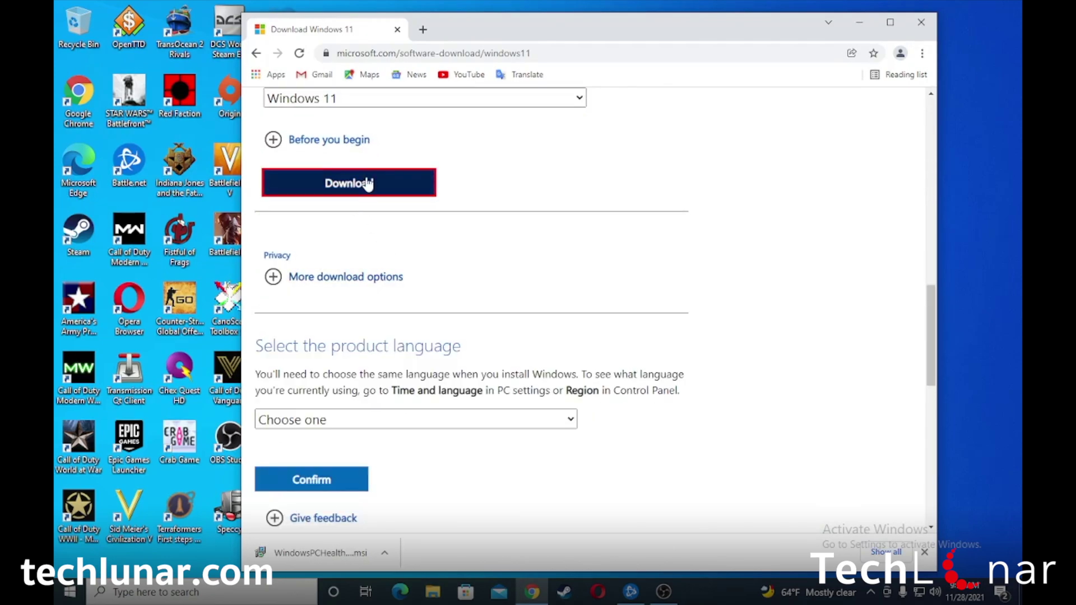
scroll(428, 384, up, 3)
scroll(428, 385, down, 5)
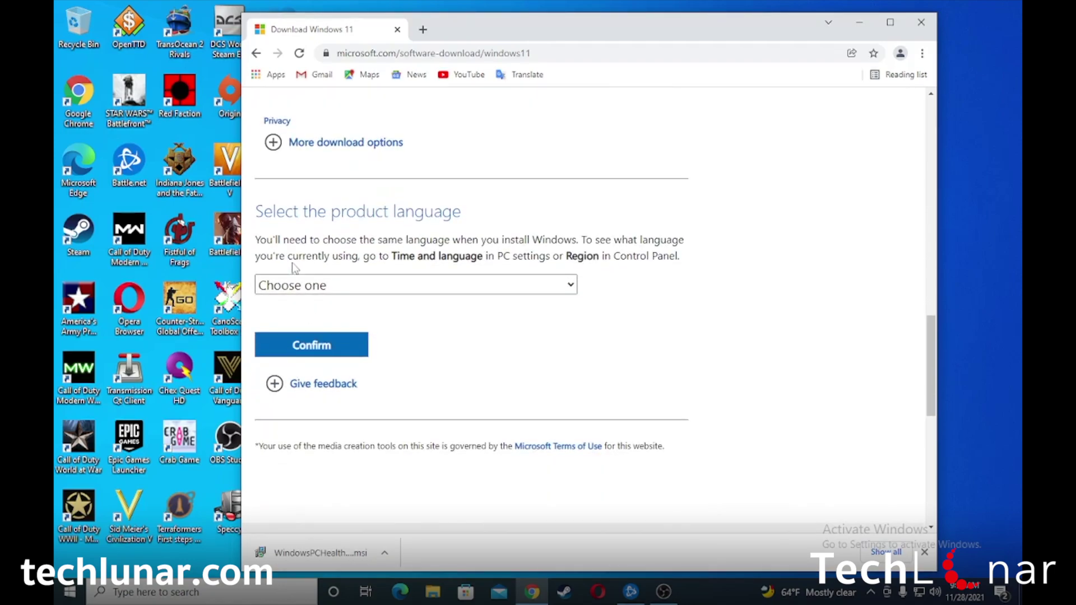
click(323, 287)
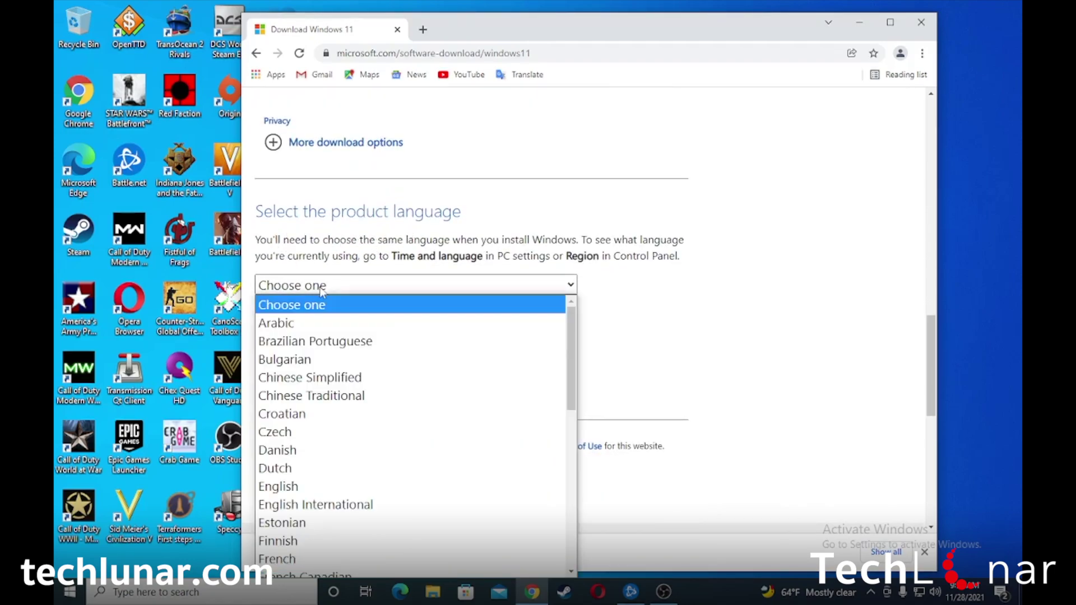
scroll(344, 384, down, 5)
scroll(343, 379, up, 2)
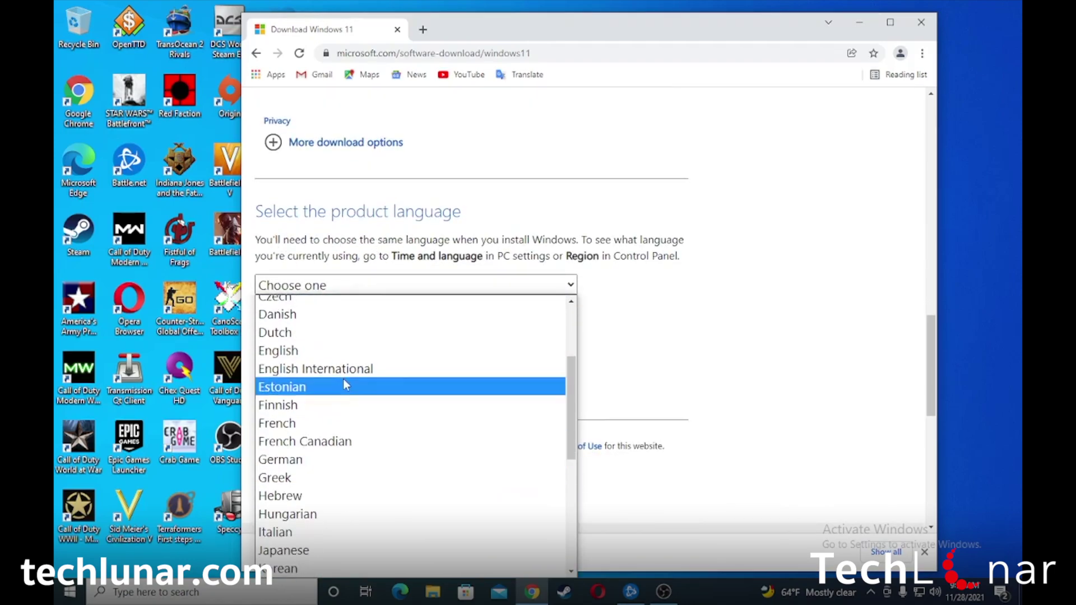
click(316, 371)
click(329, 350)
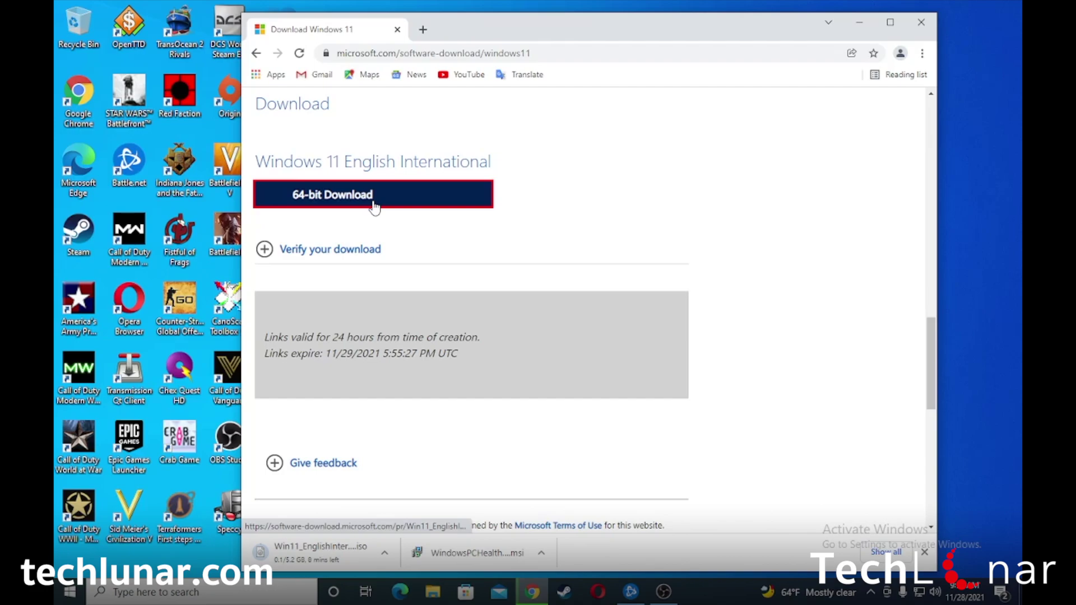
Cancel the running download of the Windows 11 English International ISO
click(385, 553)
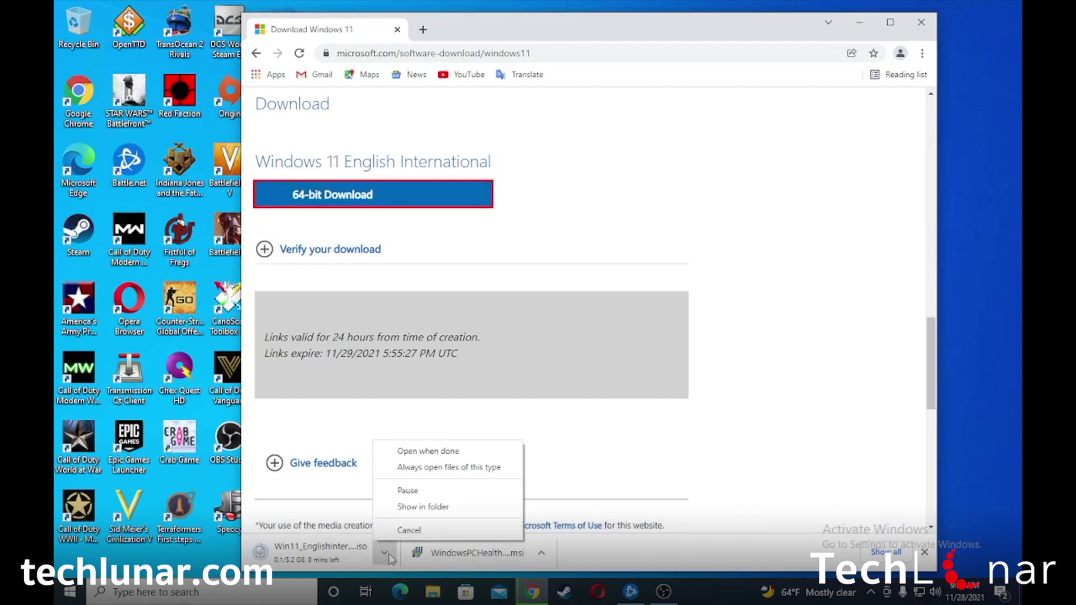
click(409, 530)
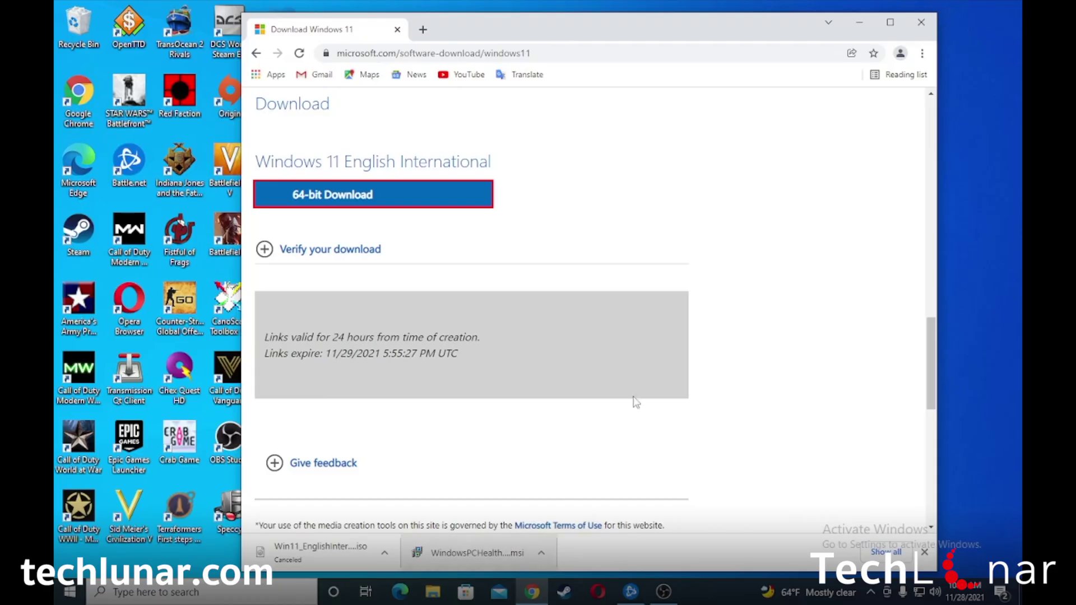
Open a File Explorer window and find and open This PC through Windows search to view the connected drives
click(430, 596)
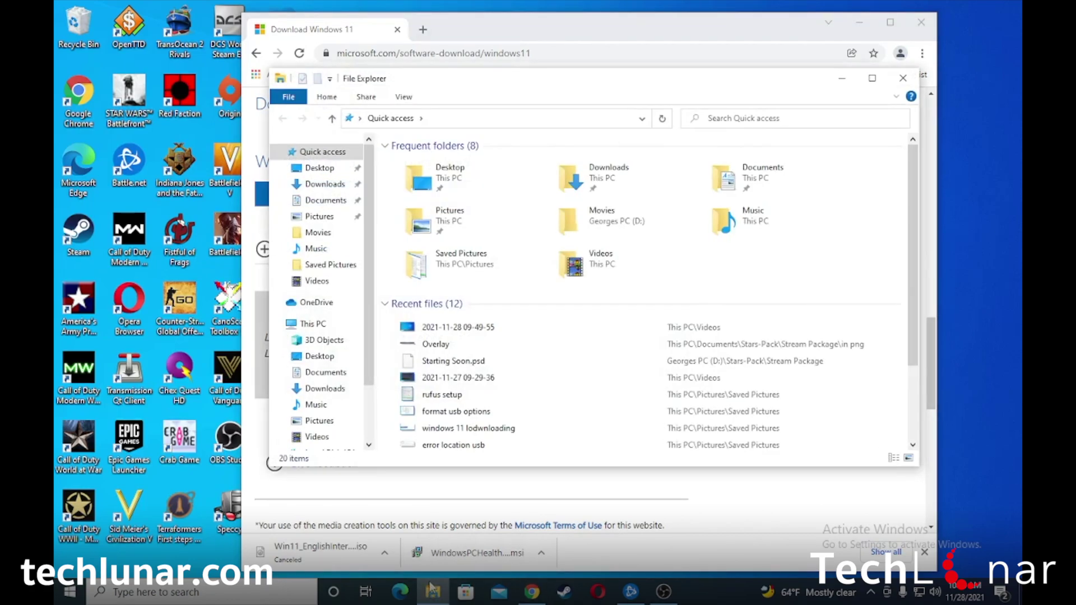
click(213, 594)
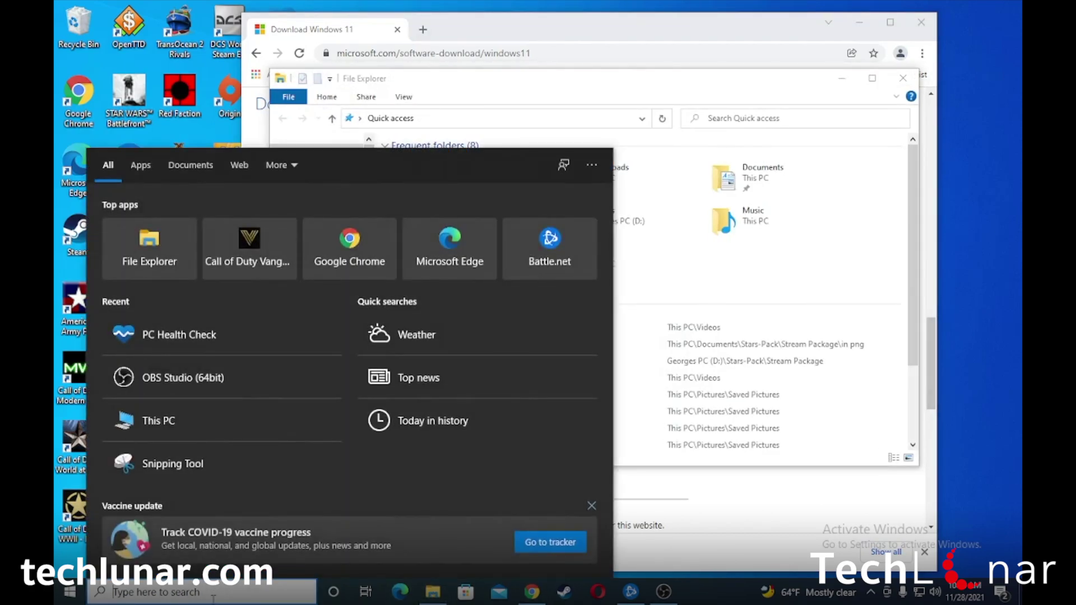
text(this pc)
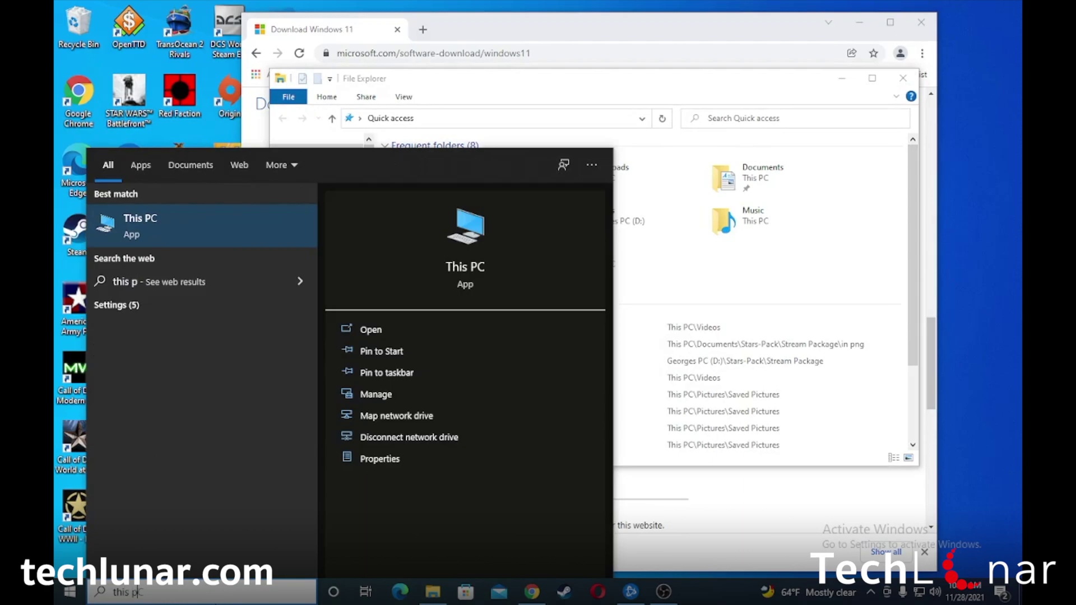
click(236, 219)
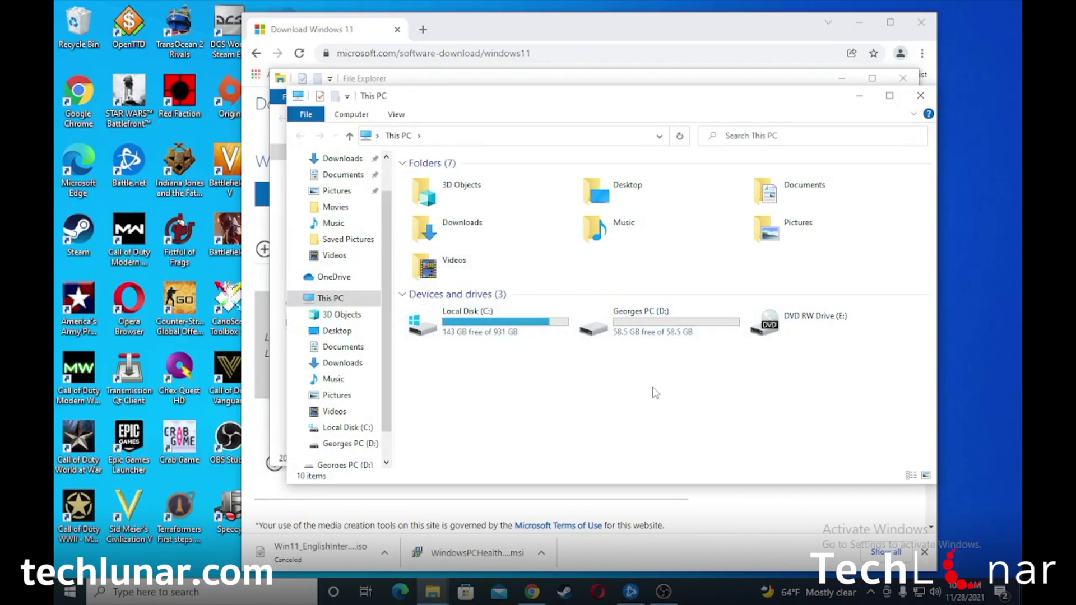
Open the format settings for USB drive D:, check the capacity choices, and close them without formatting
mouse_move(666, 314)
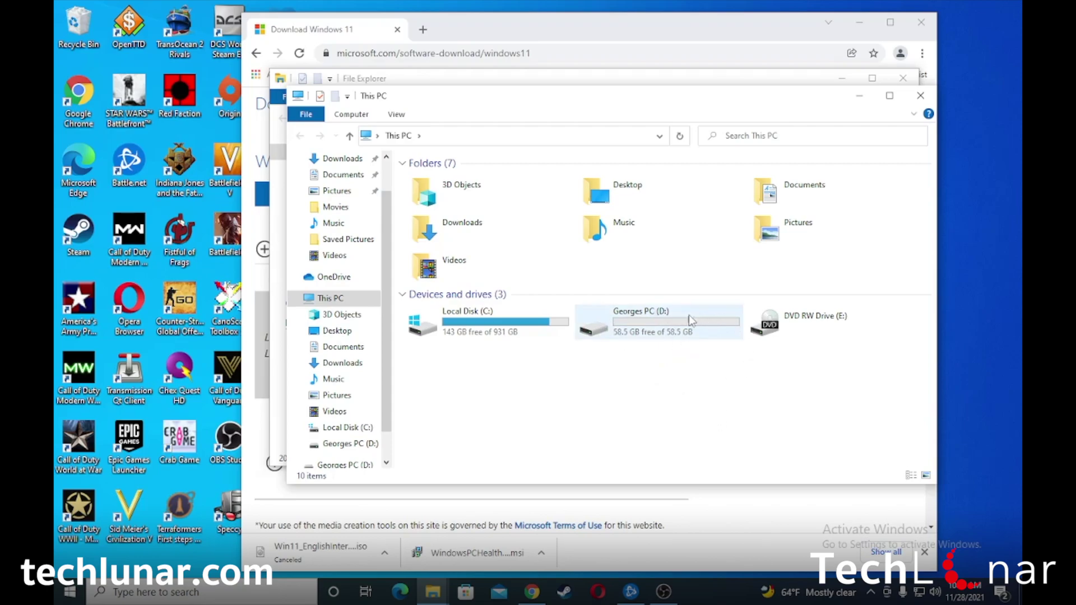
right_click(638, 328)
click(670, 208)
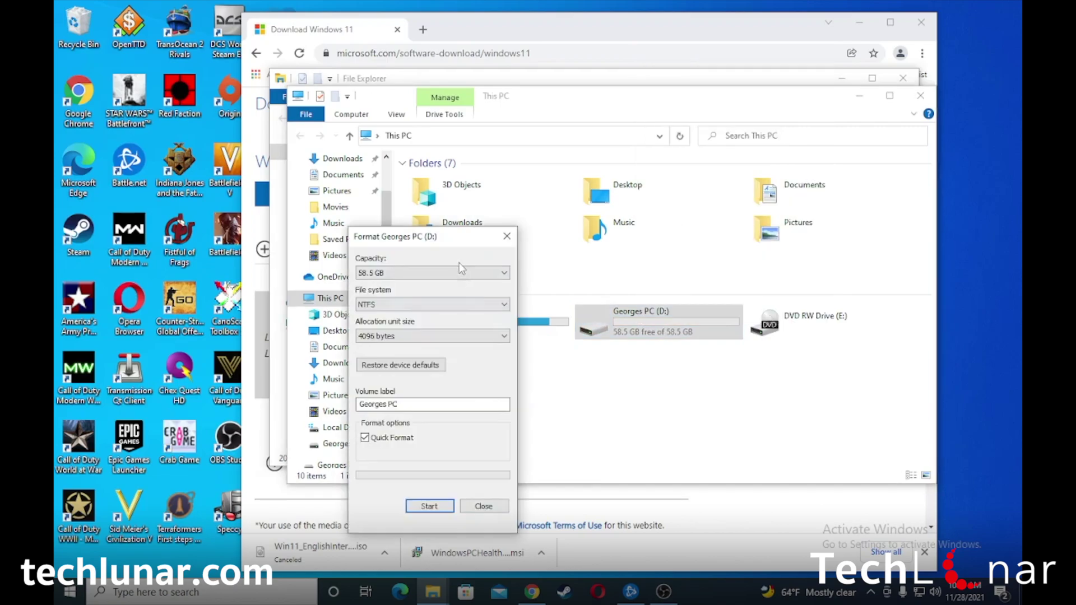
click(435, 274)
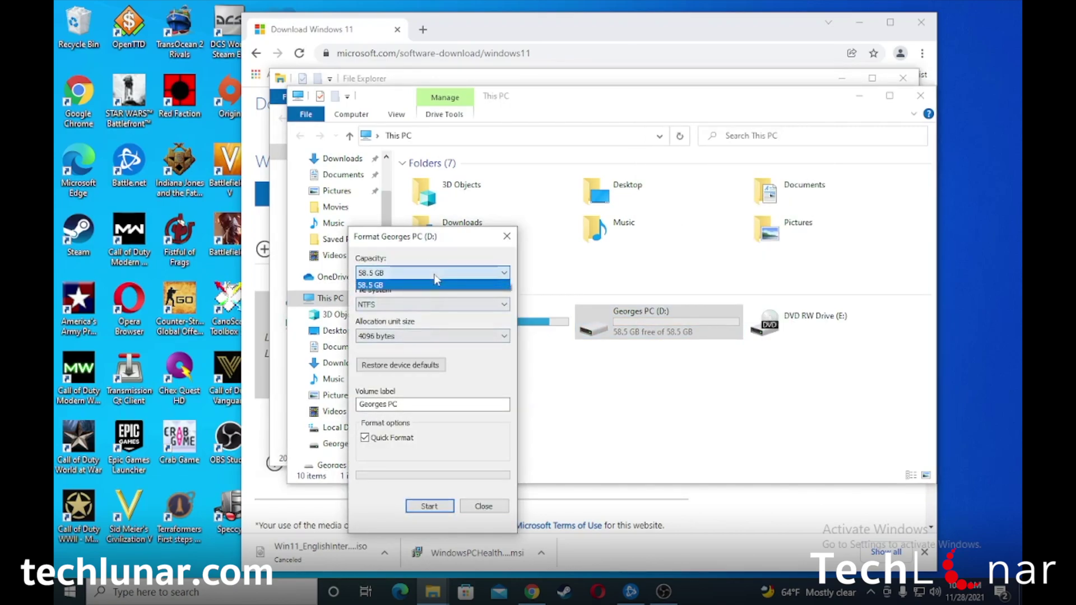
click(439, 365)
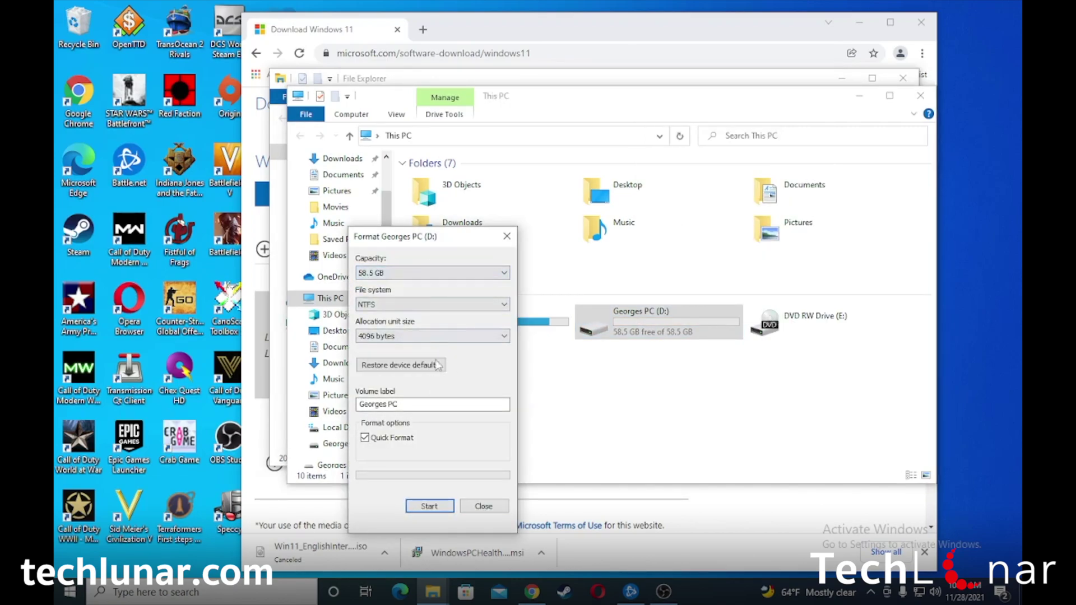
click(483, 506)
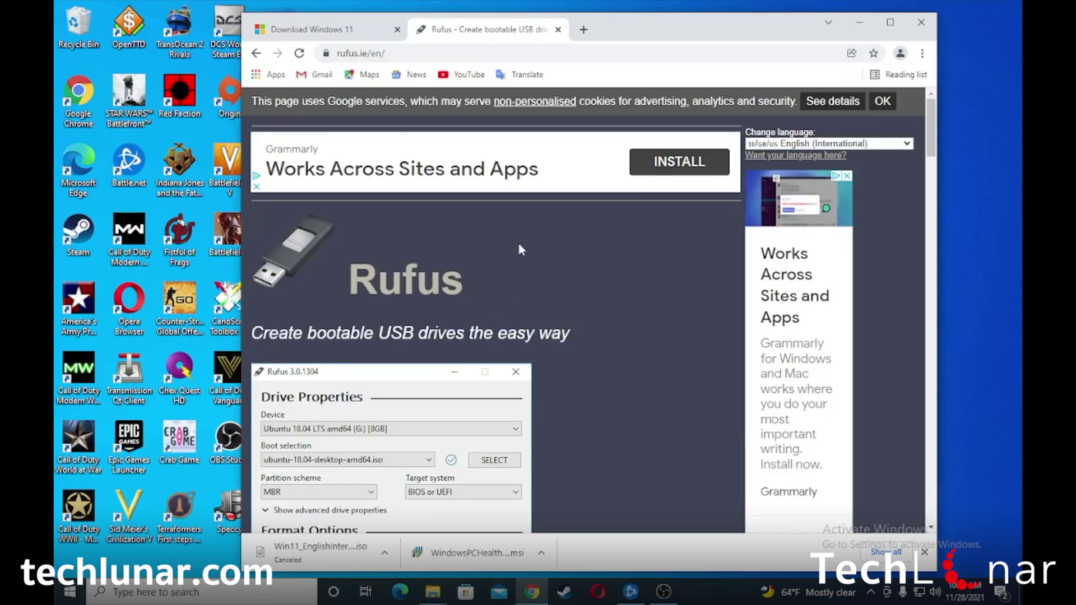
Find the Download section on the Rufus website and download Rufus 3.17 Portable
scroll(479, 235, down, 3)
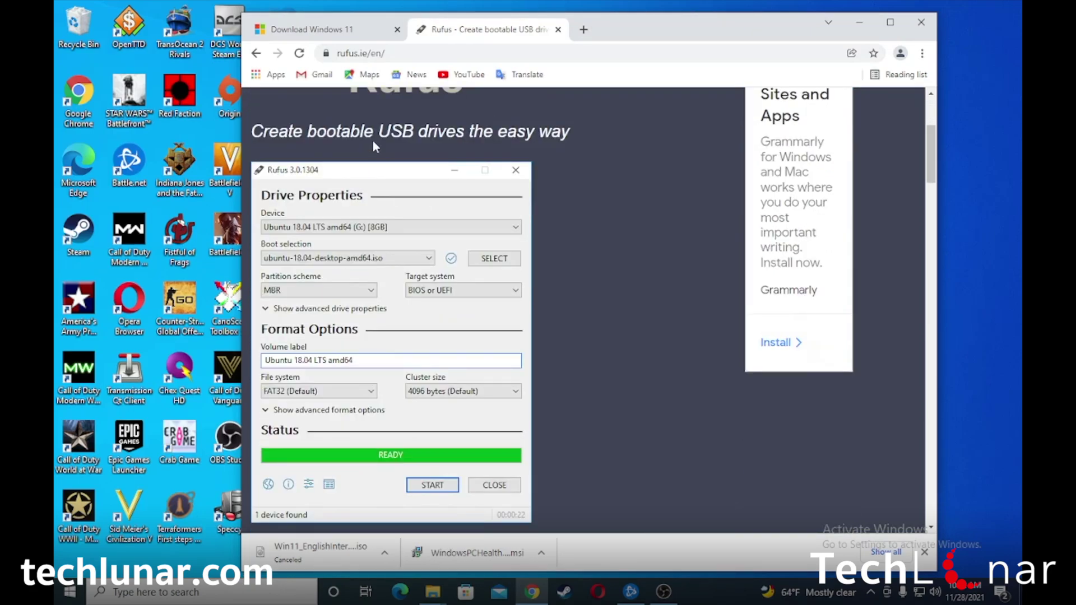
drag(382, 132, 503, 146)
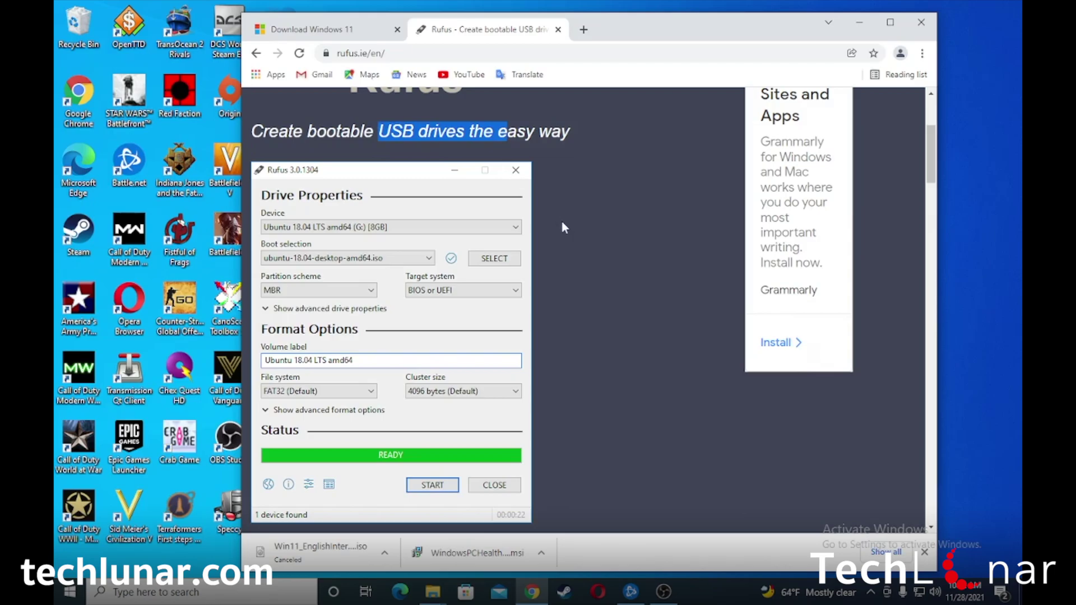
scroll(562, 221, down, 1)
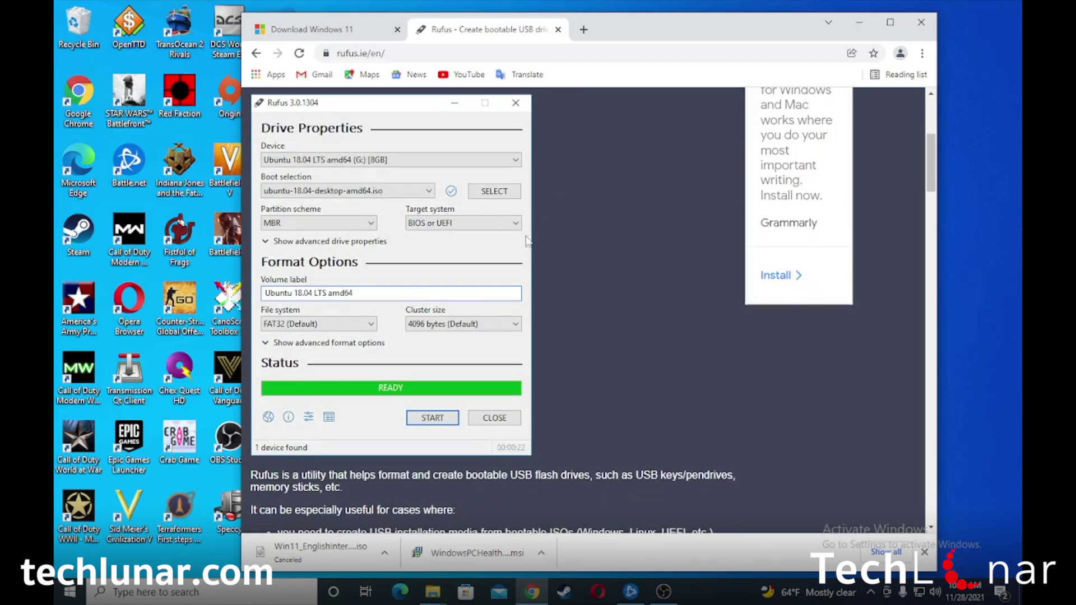
scroll(536, 248, down, 10)
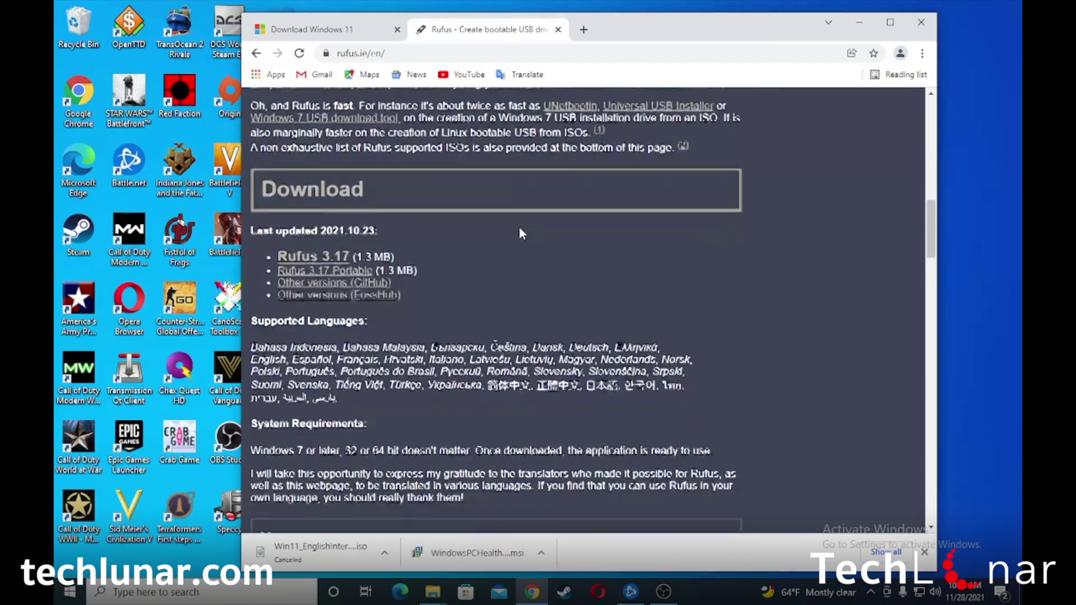
scroll(252, 160, up, 1)
drag(255, 160, 363, 170)
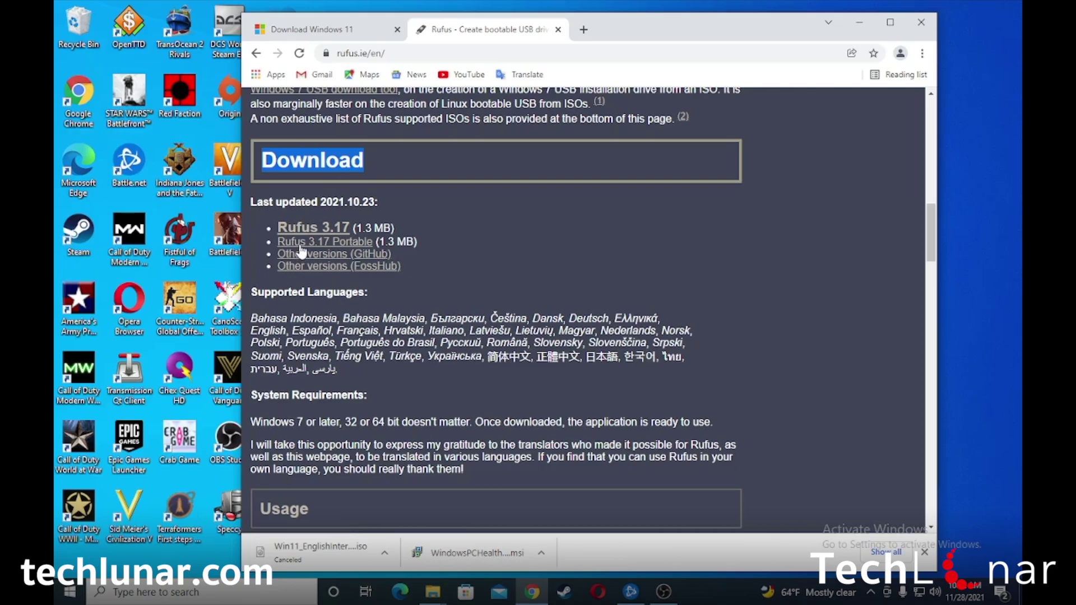
click(359, 245)
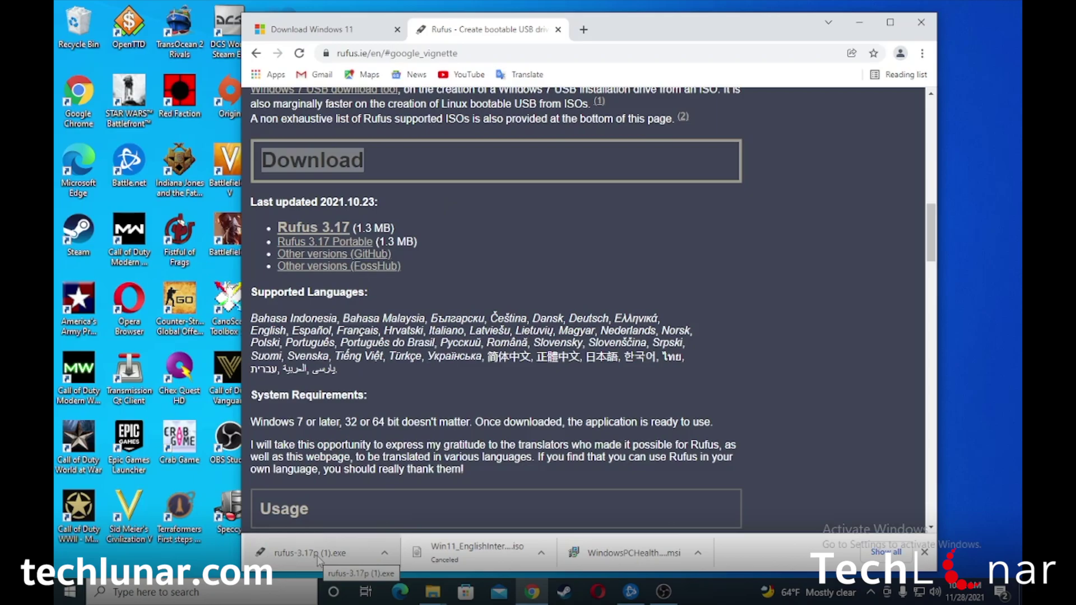
Find Rufus through Windows search and launch it
click(226, 597)
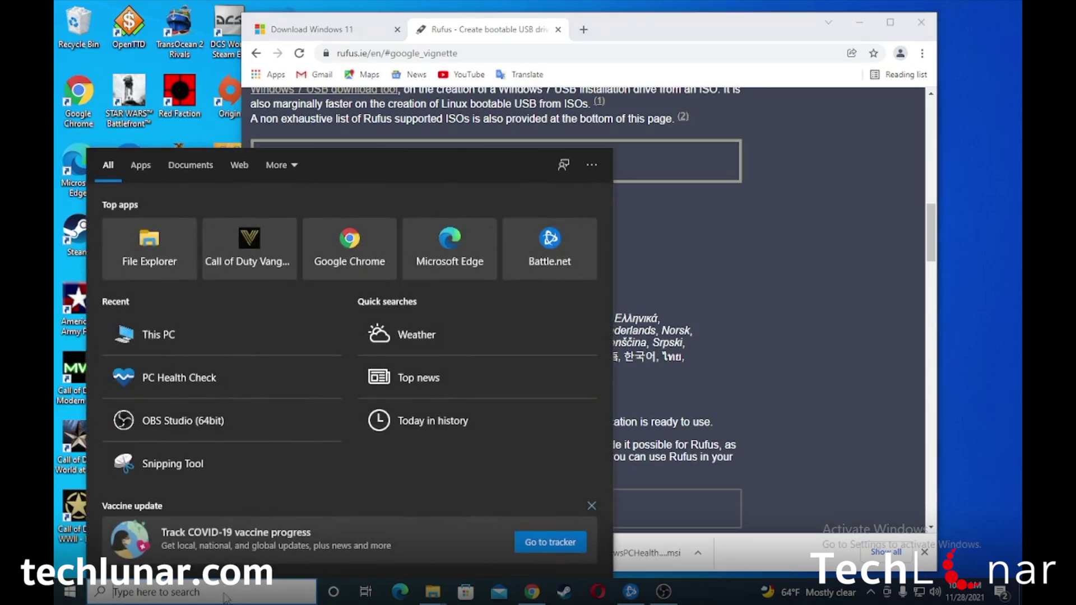
text(rufu)
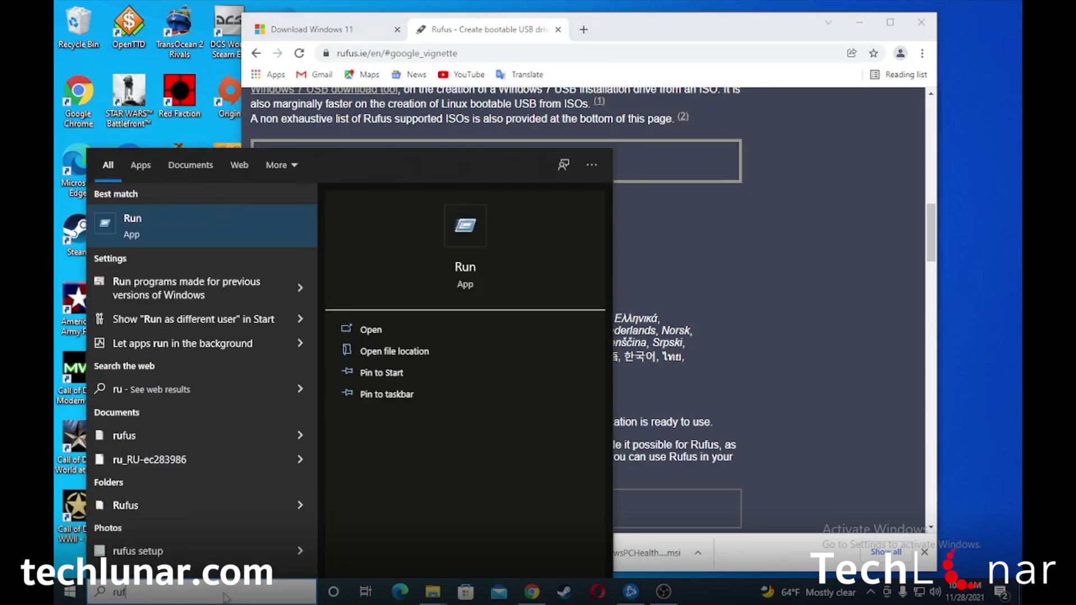
click(213, 221)
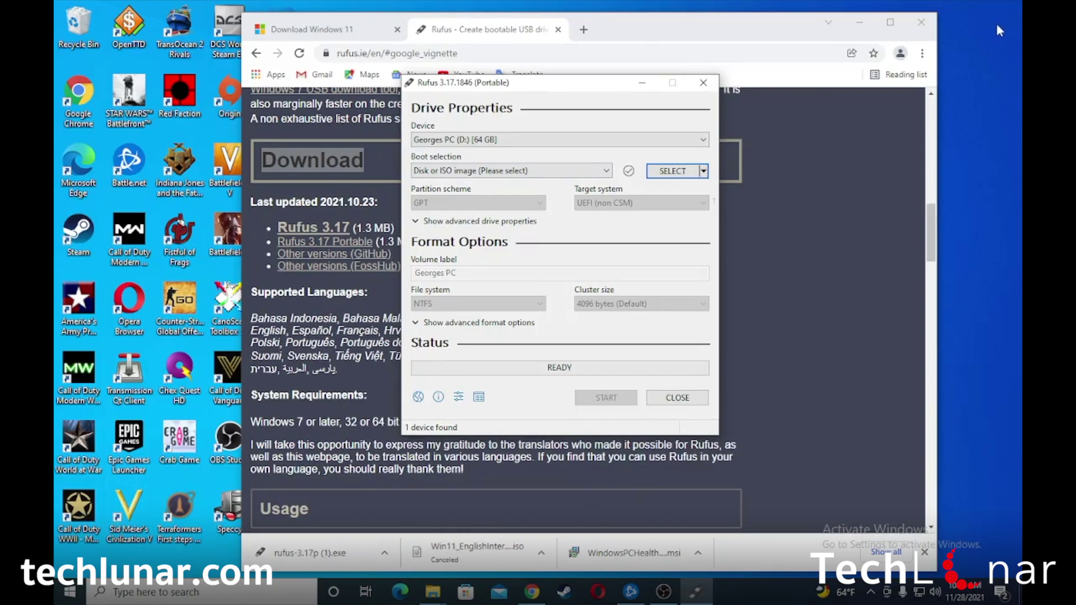
Minimize the browser and both File Explorer windows so that only Rufus stays open on the desktop
click(858, 22)
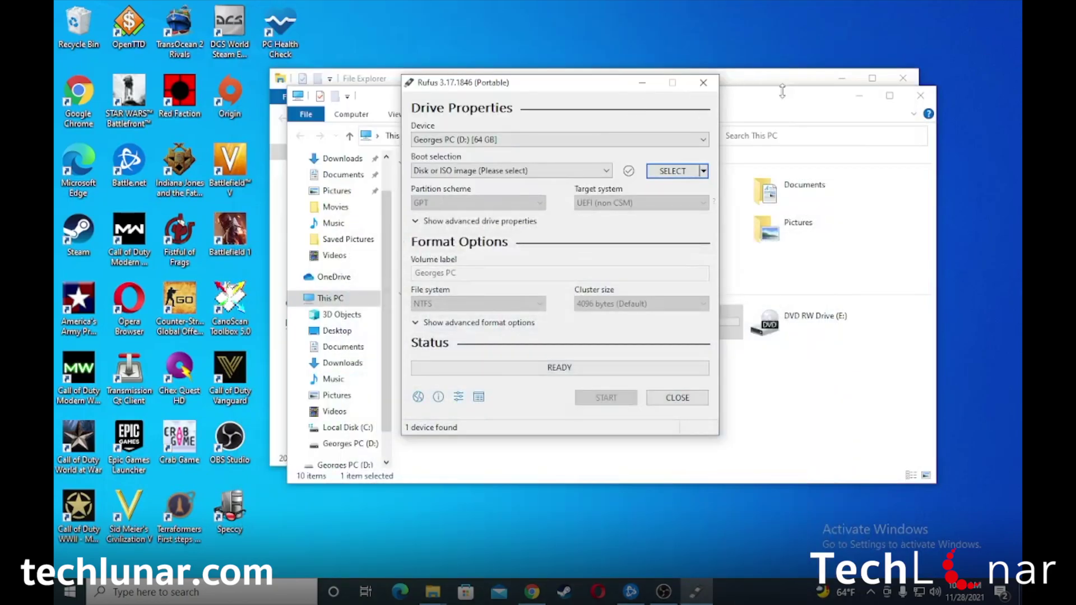
click(859, 95)
click(842, 78)
drag(550, 92, 538, 114)
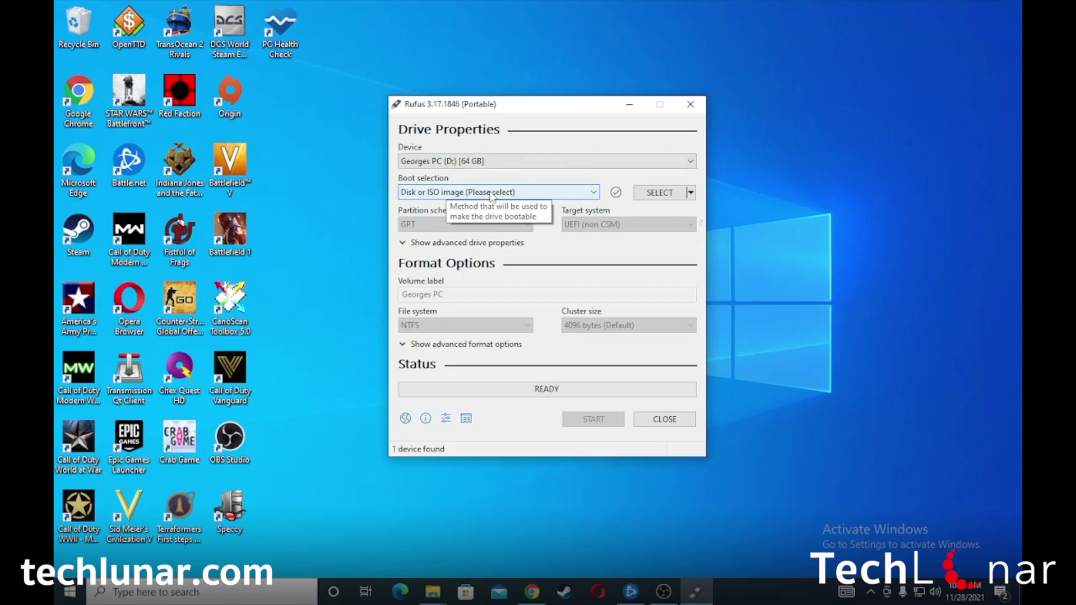
Restore the File Explorer window showing Quick access and open the Downloads folder
click(433, 592)
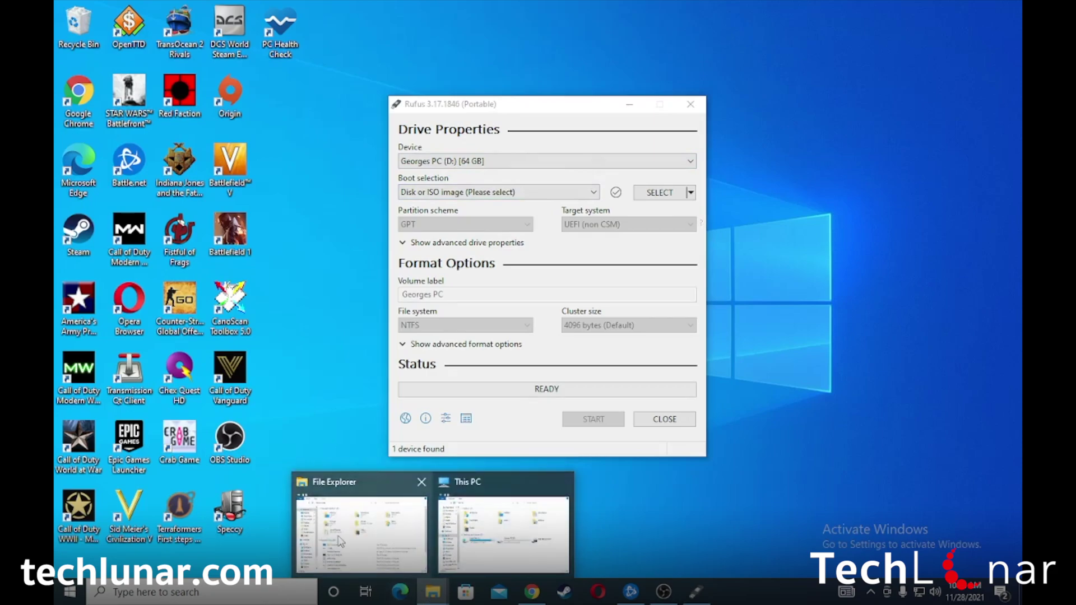
click(339, 539)
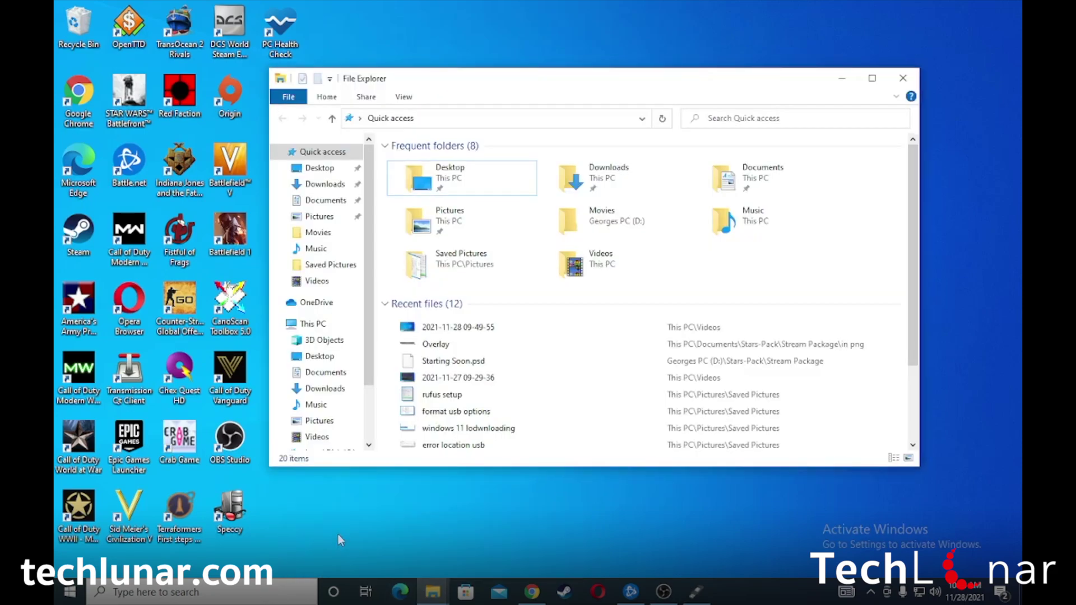
click(317, 392)
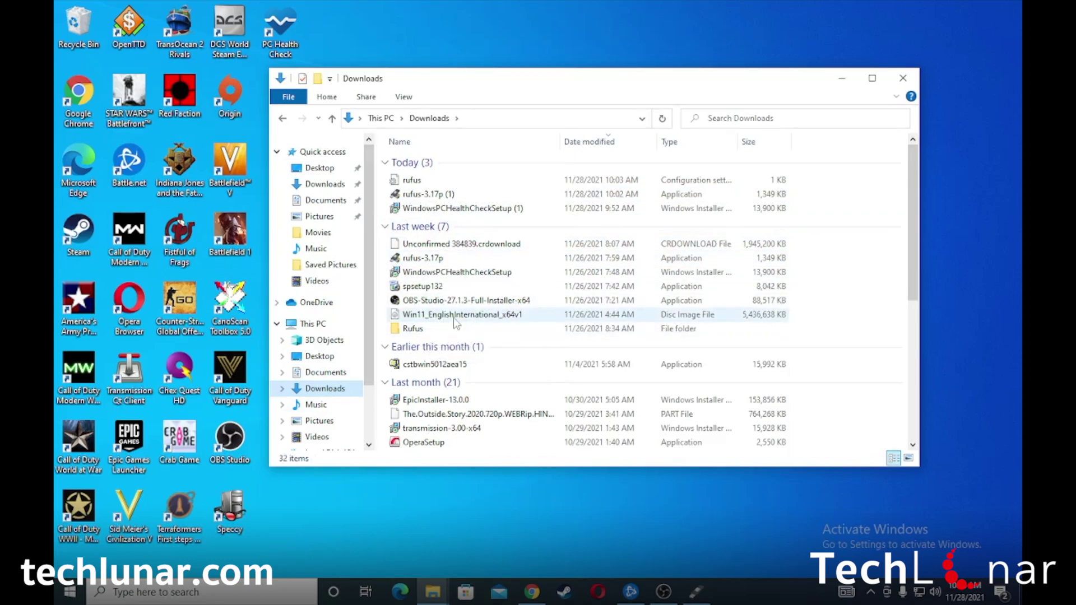
Arrange the Downloads and Rufus windows side by side and load Win11_EnglishInternational_x64v1 into Rufus as the boot selection
drag(536, 85, 717, 90)
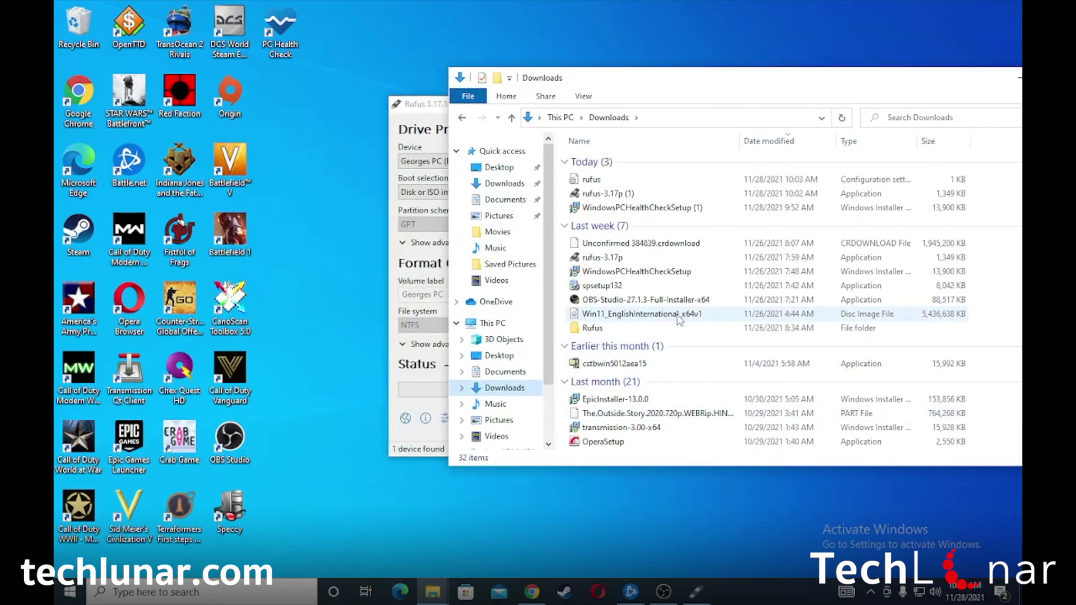
drag(417, 103, 300, 99)
drag(692, 83, 801, 86)
click(739, 319)
drag(766, 323, 362, 189)
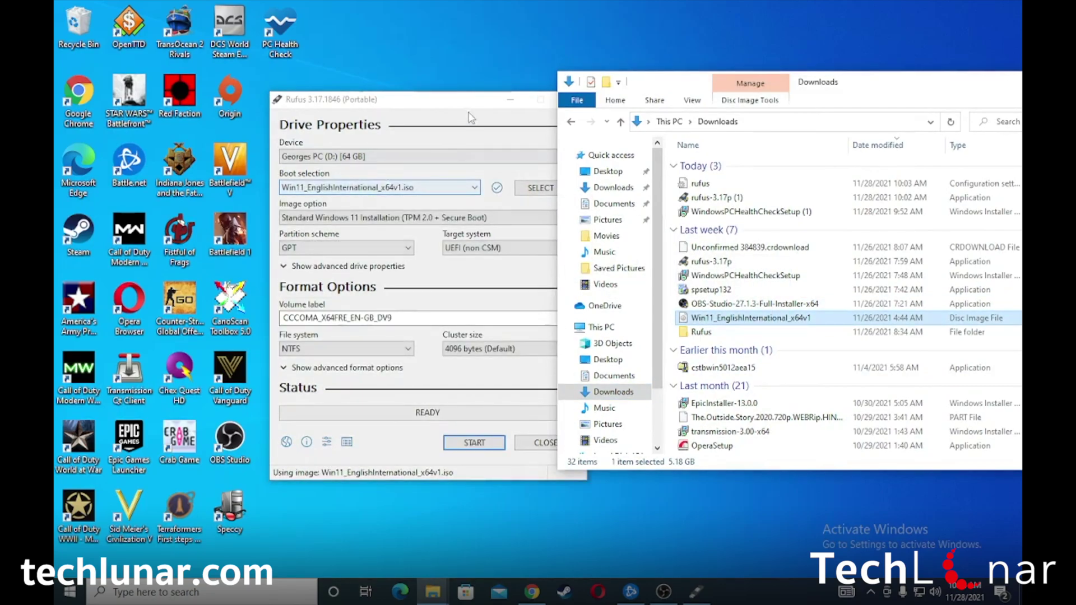
Minimize the Downloads window and reposition the Rufus window near the centre of the desktop
drag(458, 106, 498, 98)
drag(891, 90, 538, 134)
click(776, 127)
drag(501, 94, 555, 92)
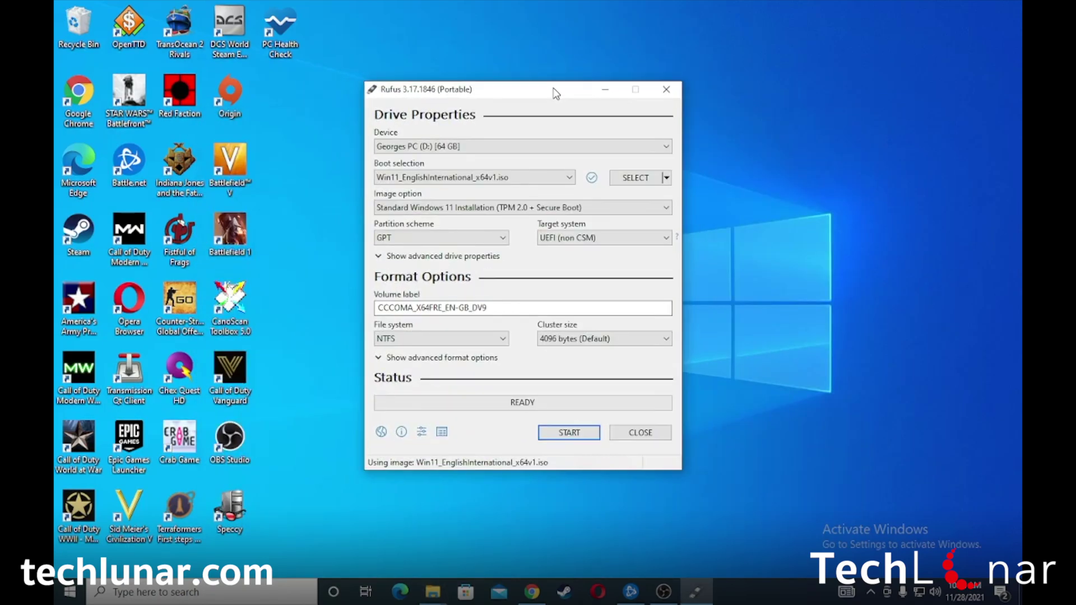
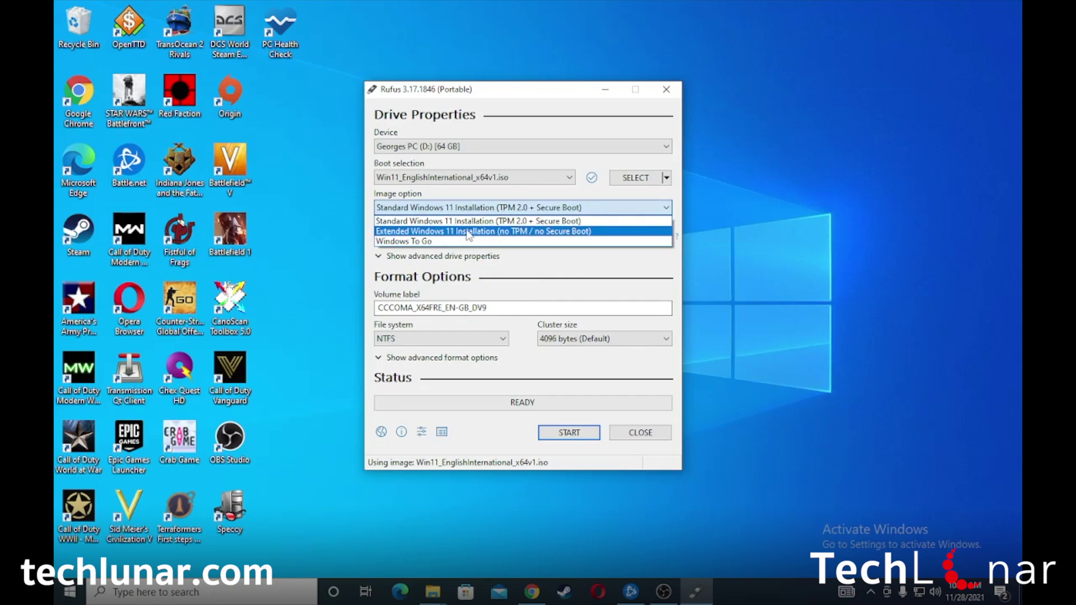
Switch the image option to Extended Windows 11 Installation (no TPM / no Secure Boot) and back to Standard Windows 11 Installation (TPM 2.0 + Secure Boot)
click(469, 231)
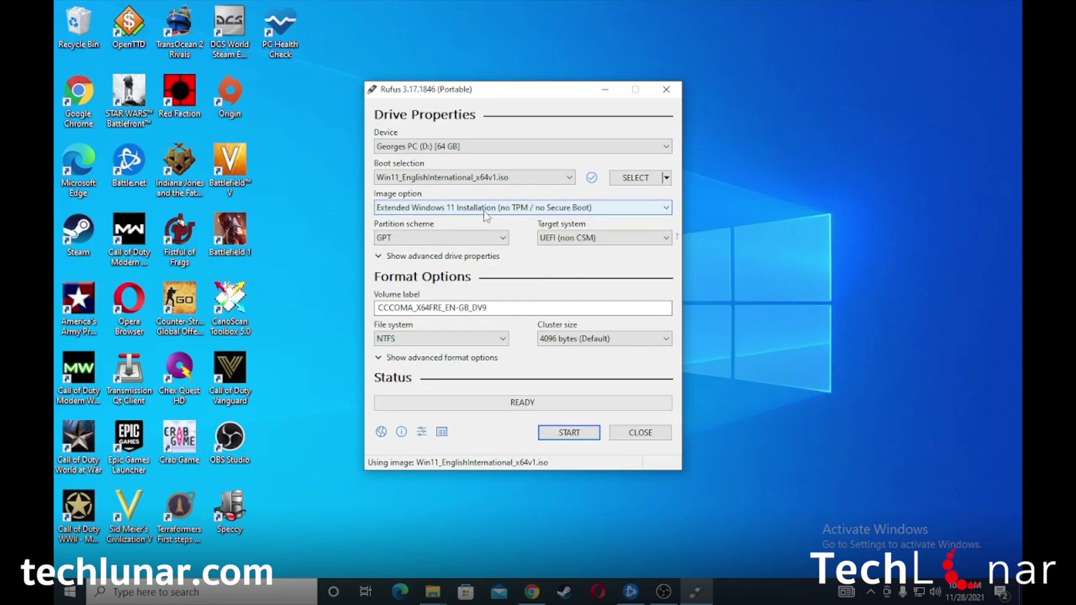
click(522, 212)
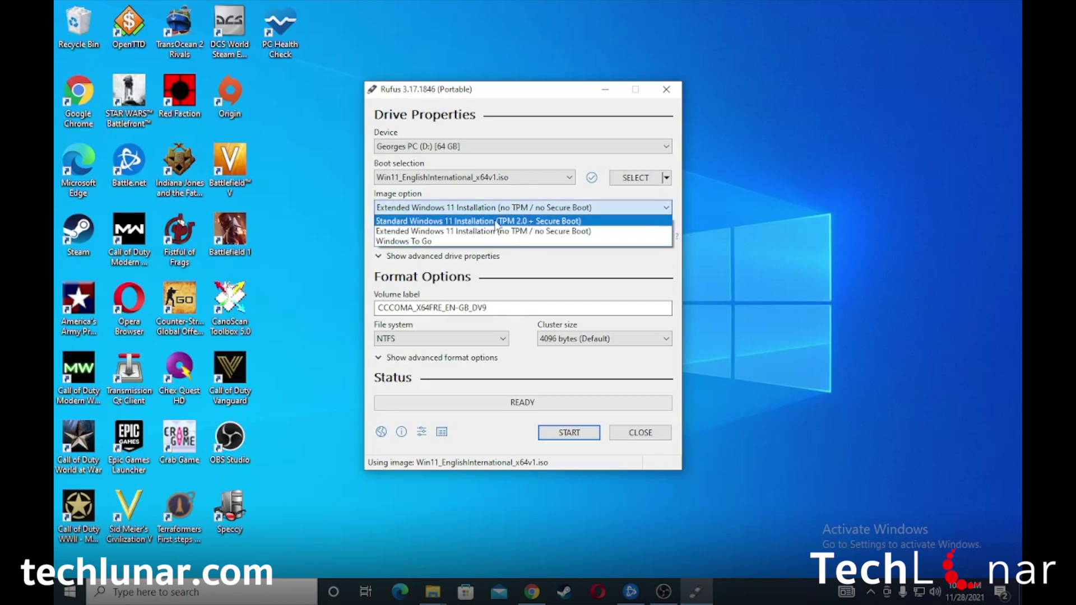
click(448, 220)
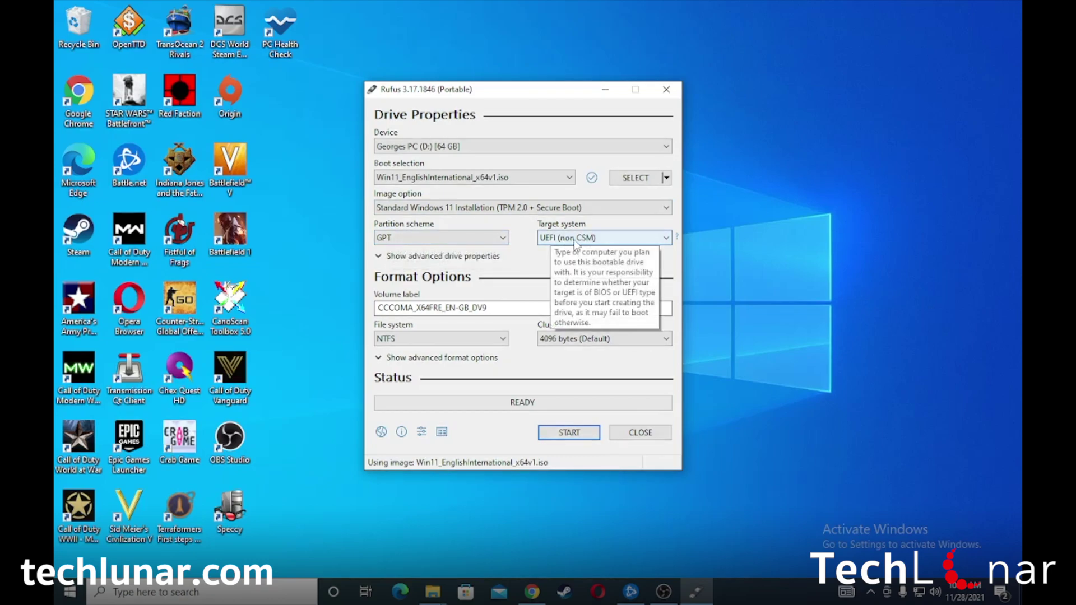
Set the partition scheme to MBR and check the target system choices
click(460, 244)
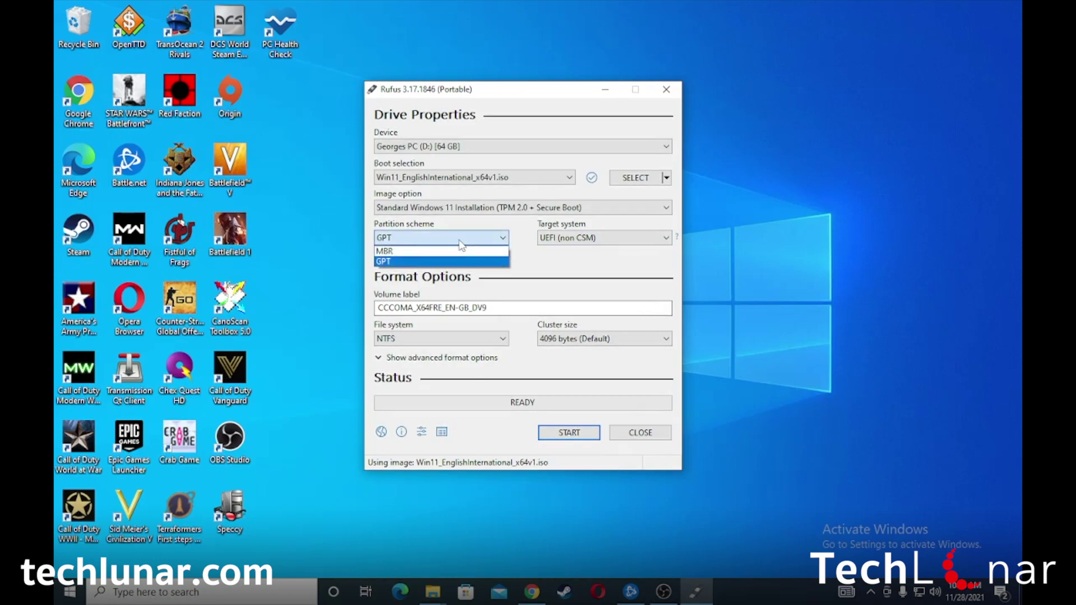
click(412, 258)
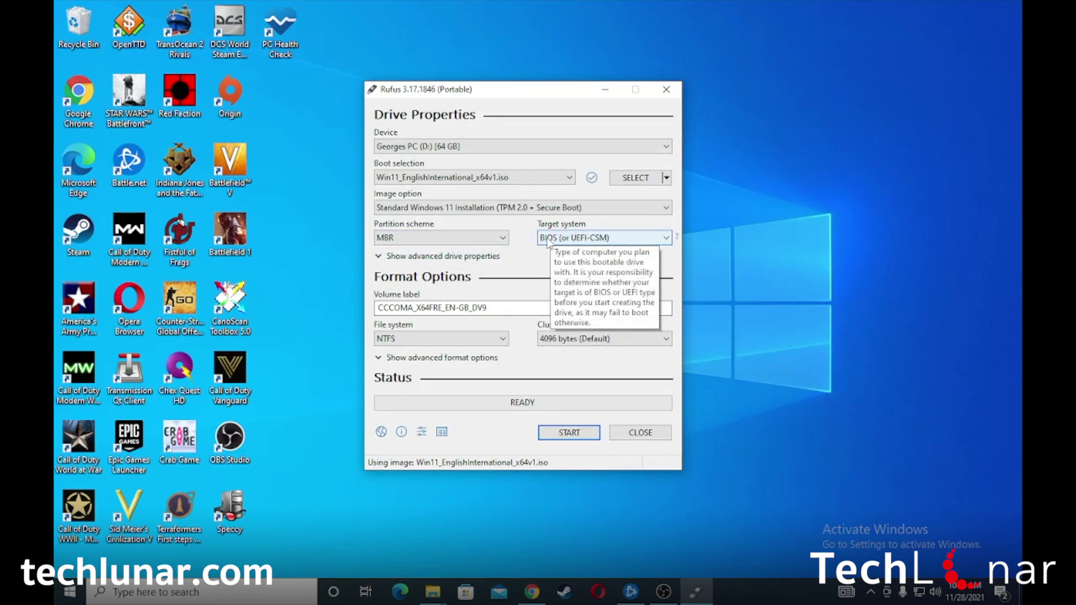
click(553, 238)
click(572, 248)
Return the partition scheme to GPT and recheck the available schemes without changing the selection
click(504, 240)
click(392, 257)
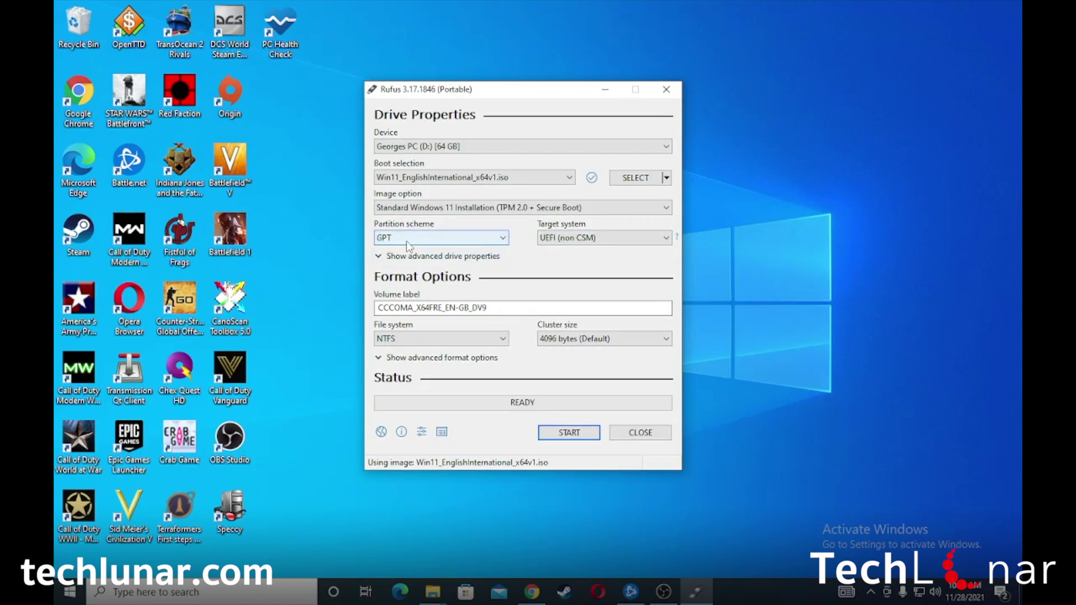
click(406, 241)
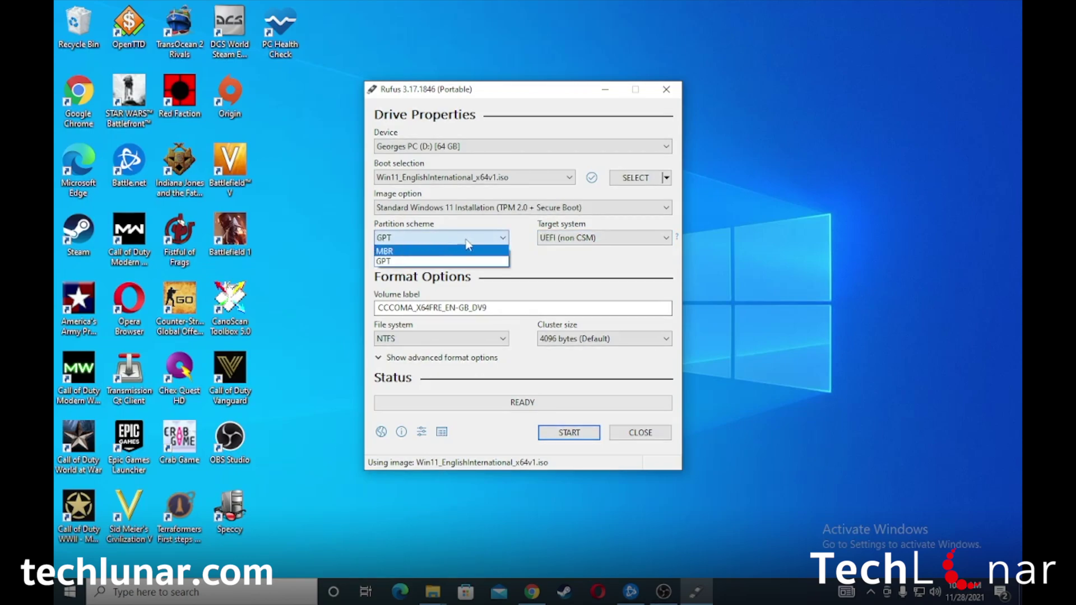
click(549, 262)
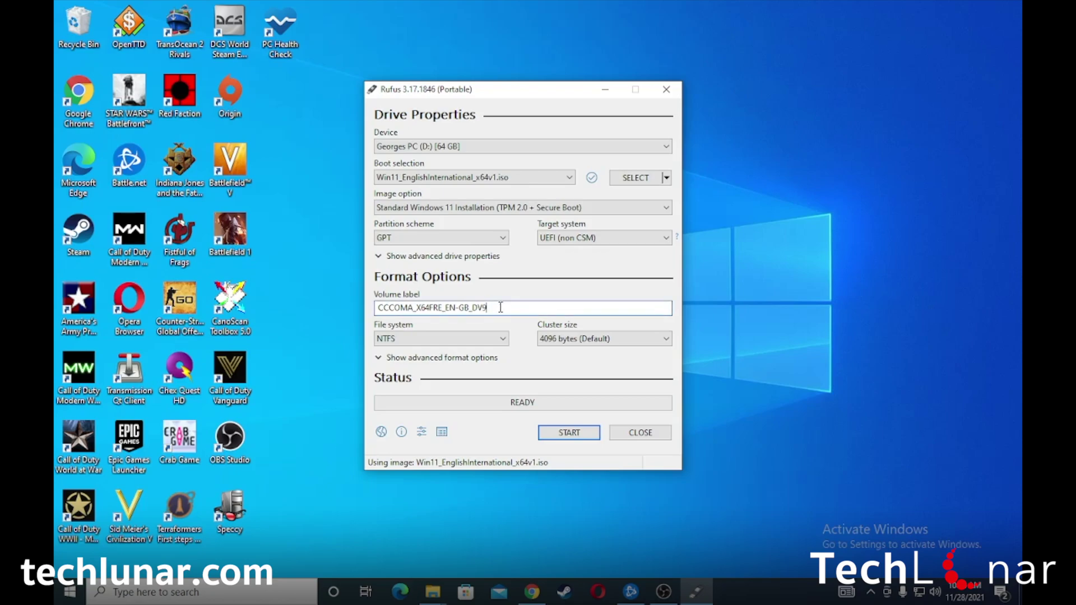
Set the volume label to Windows 11 Installer and select NTFS as the file system
drag(501, 308, 380, 310)
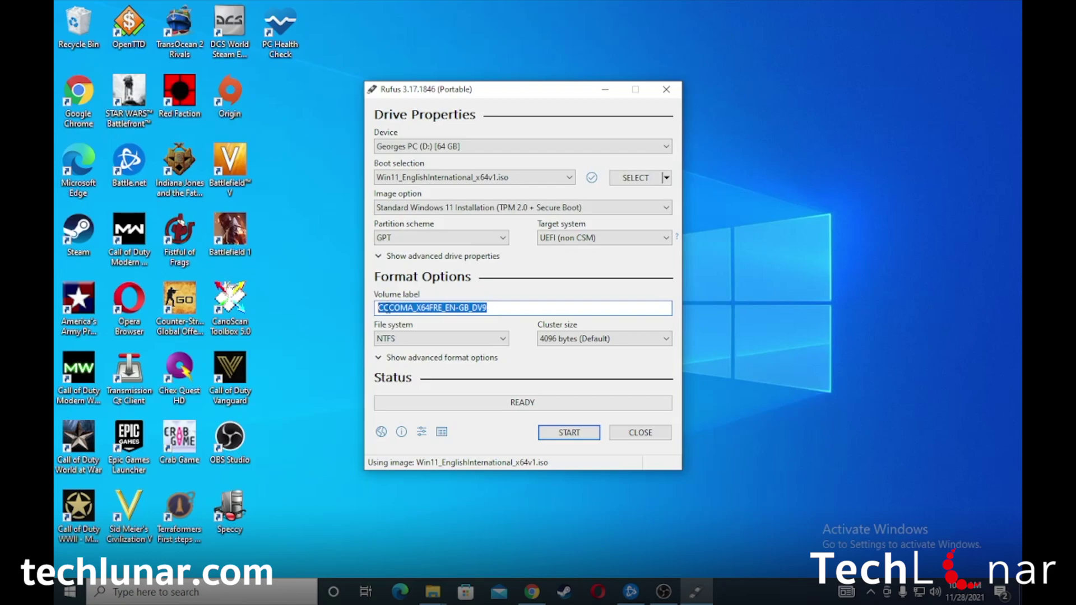
text(Win)
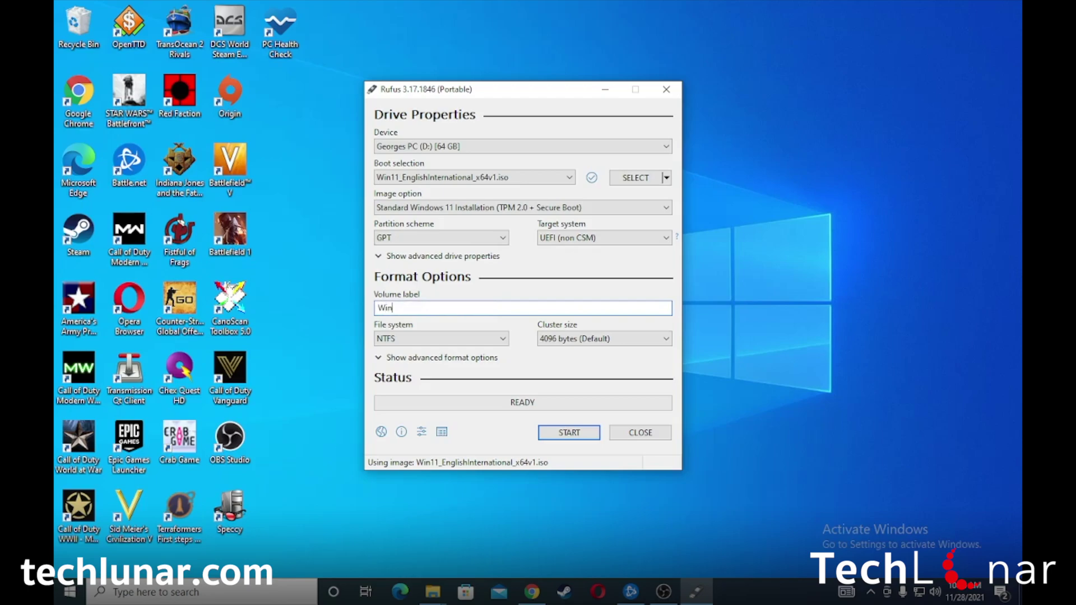
text(dows 11 Installer)
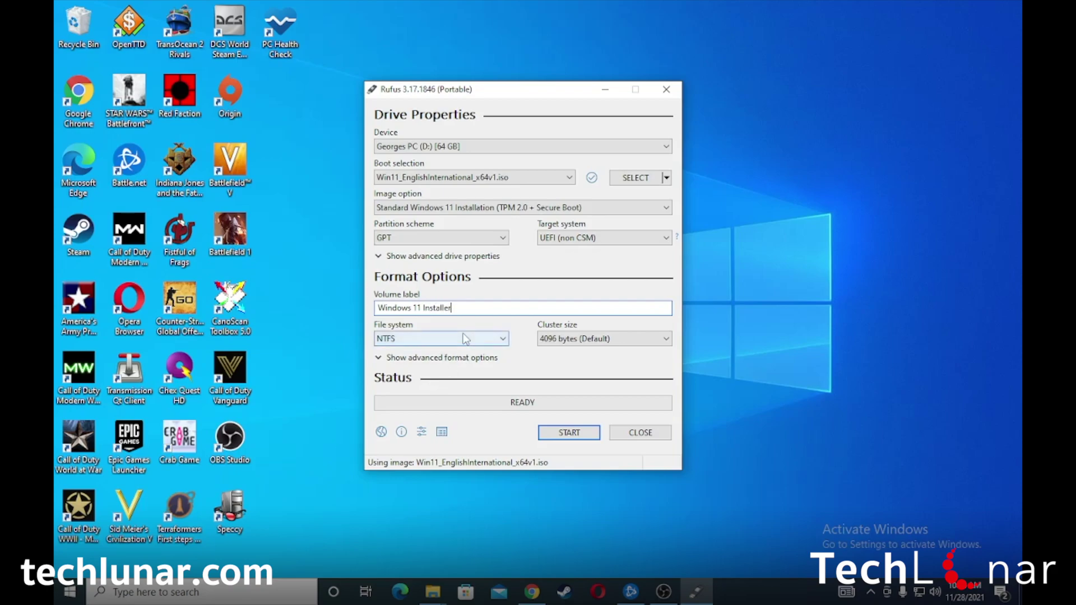
click(408, 338)
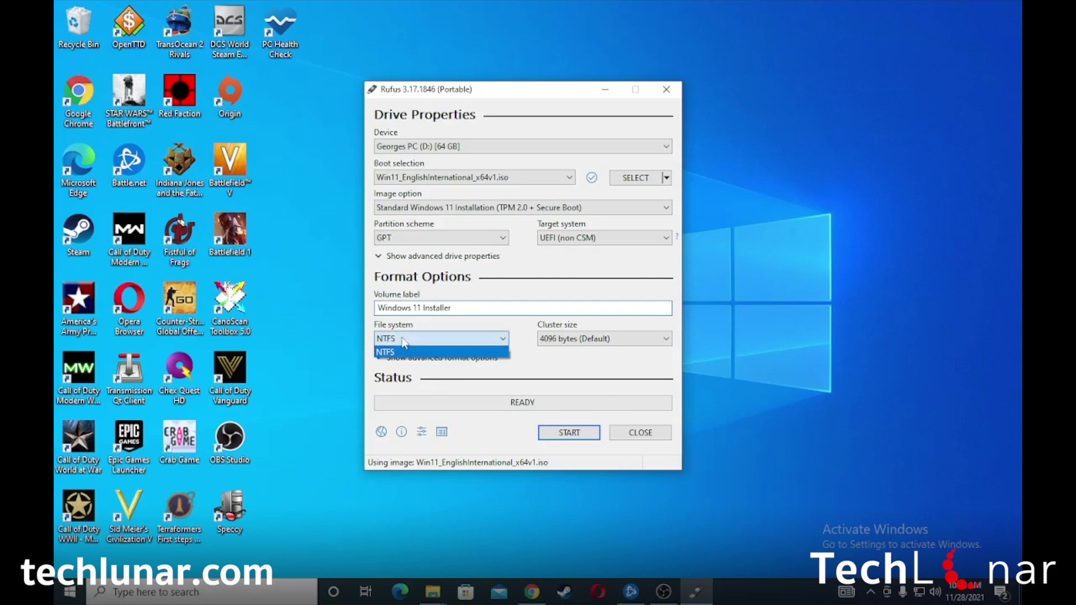
click(407, 349)
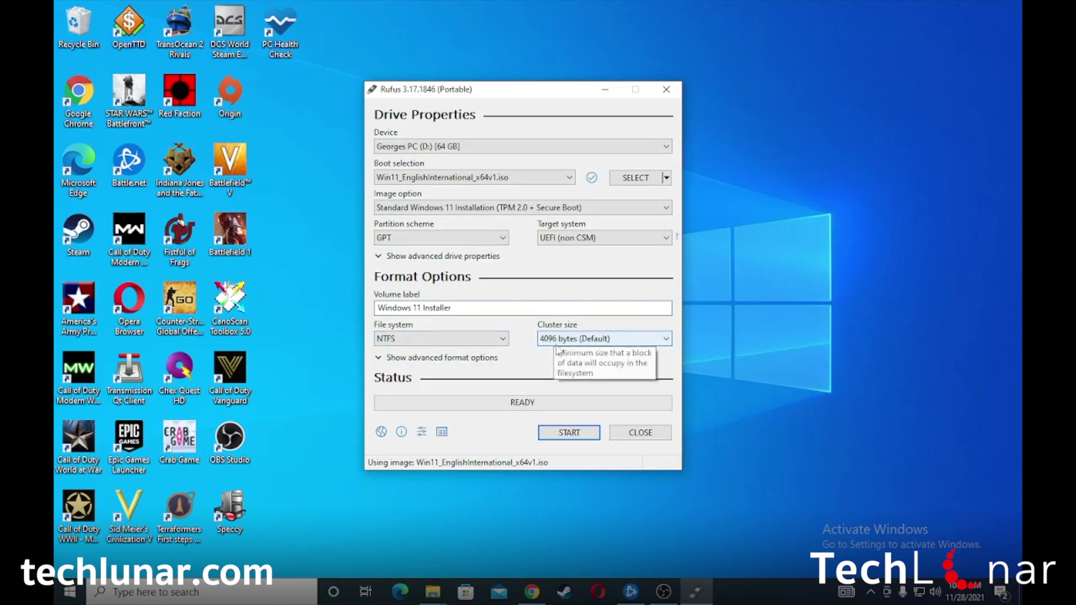
Write the Windows 11 ISO to the 64 GB USB drive and close Rufus once the write is complete
click(564, 432)
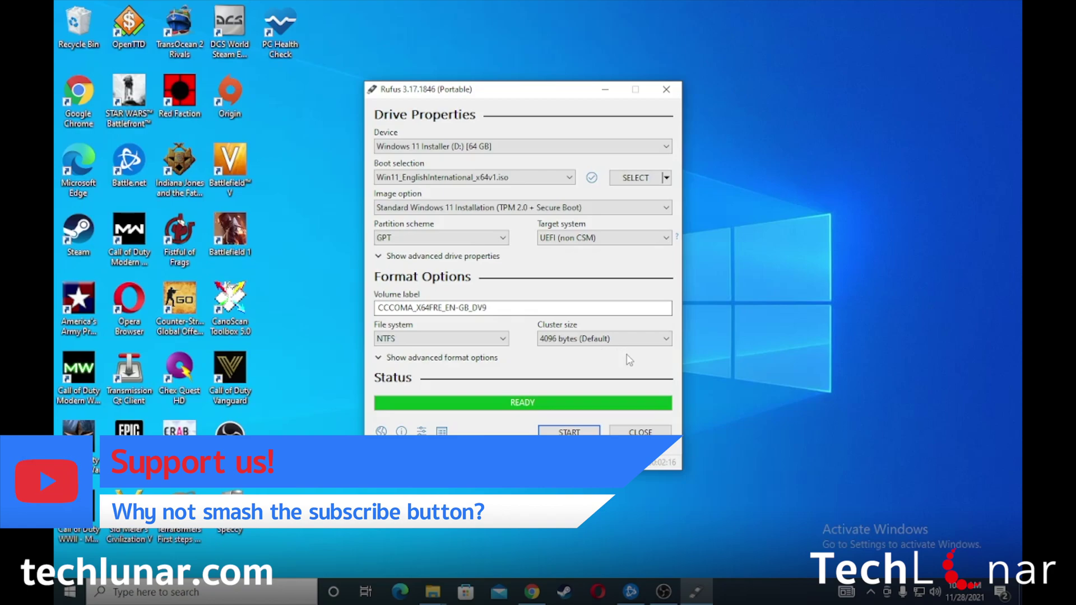
click(667, 90)
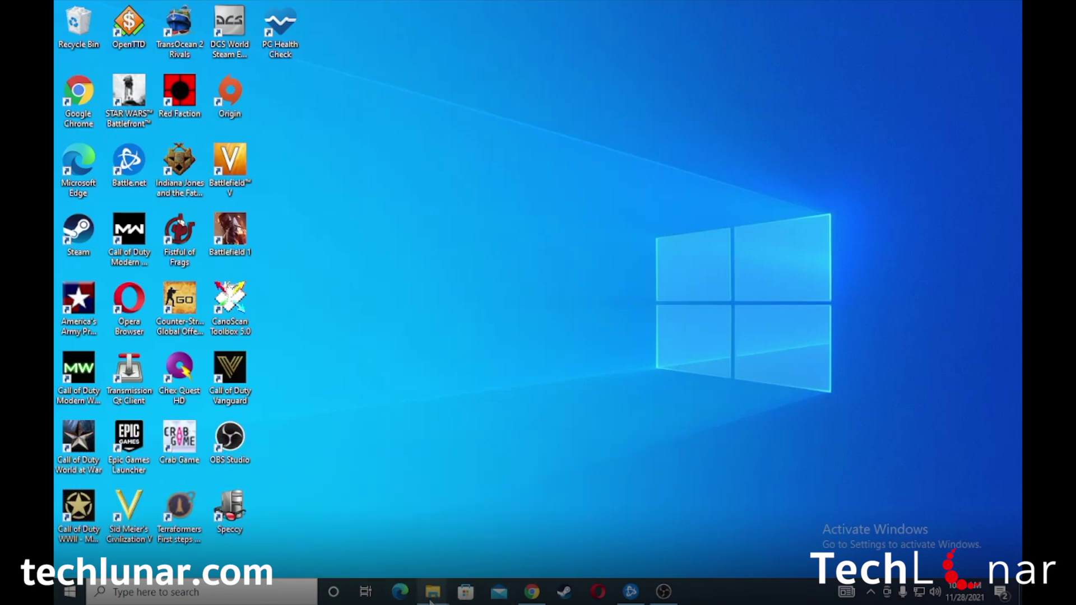
Switch to File Explorer, examine the files on the Windows 11 Installer (D:) drive, and return to This PC
mouse_move(431, 597)
click(483, 507)
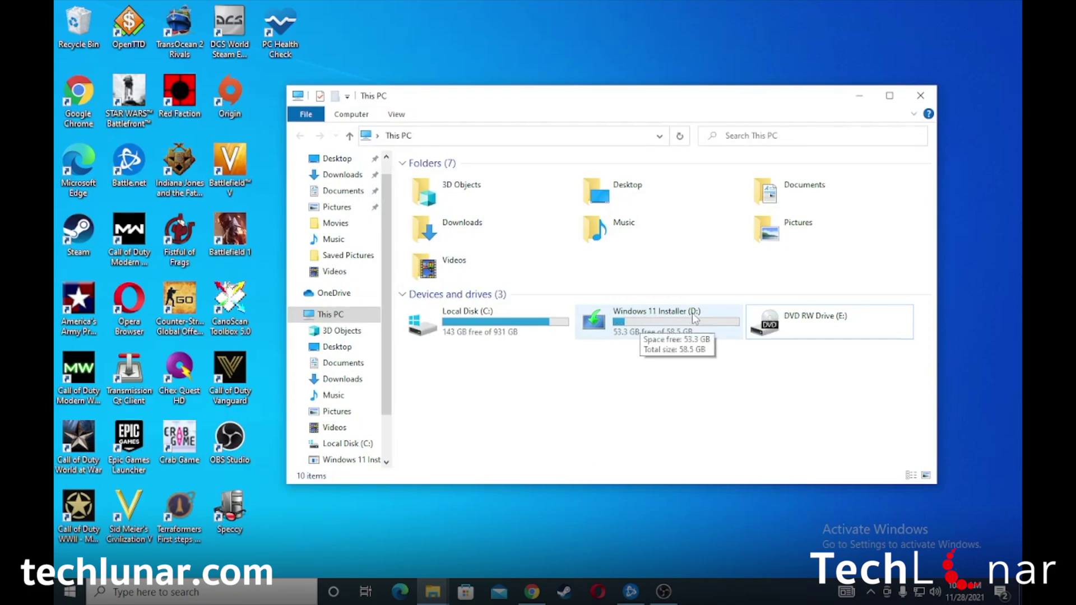
double_click(712, 330)
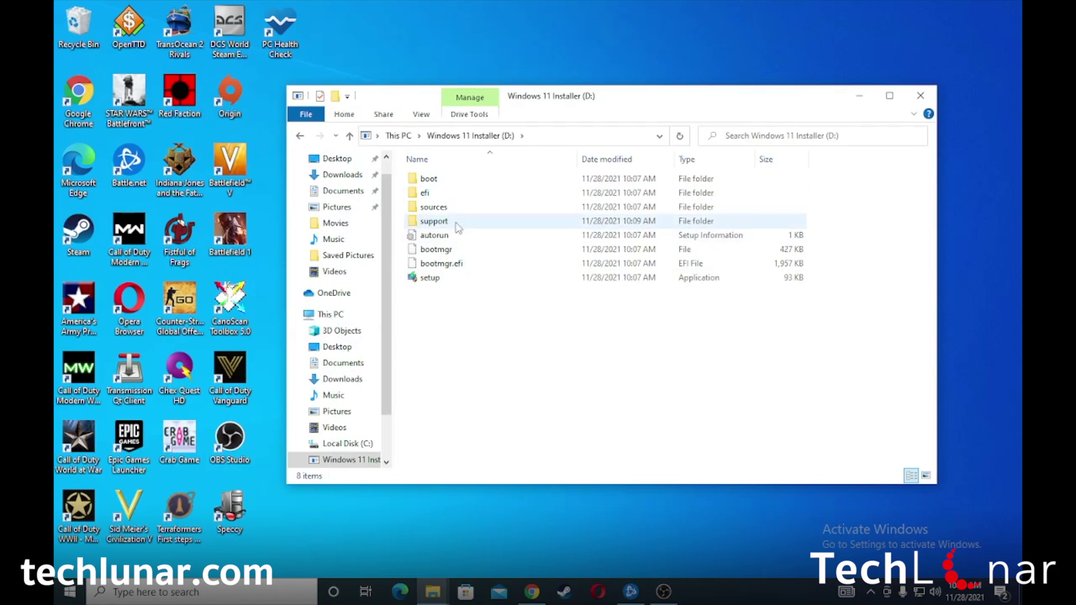
click(301, 136)
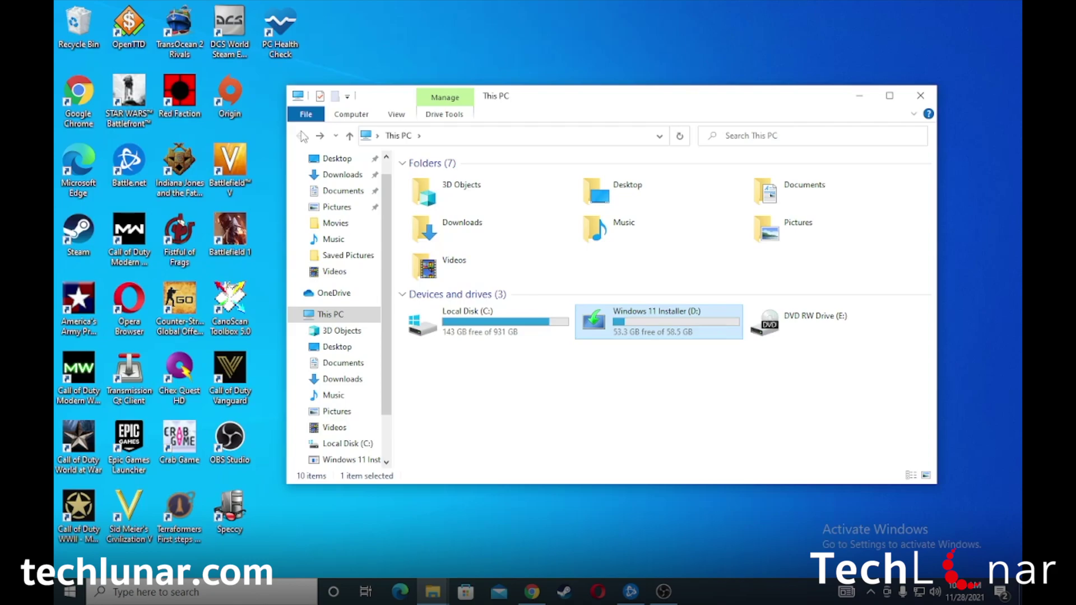
Safely eject the Windows 11 Installer (D:) USB drive
click(871, 593)
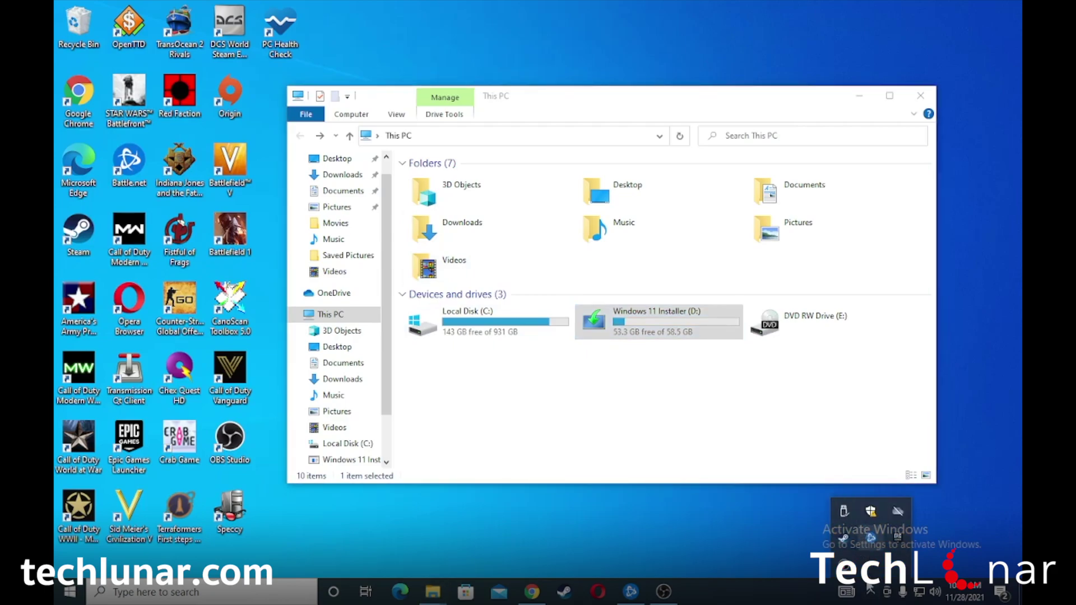
click(848, 512)
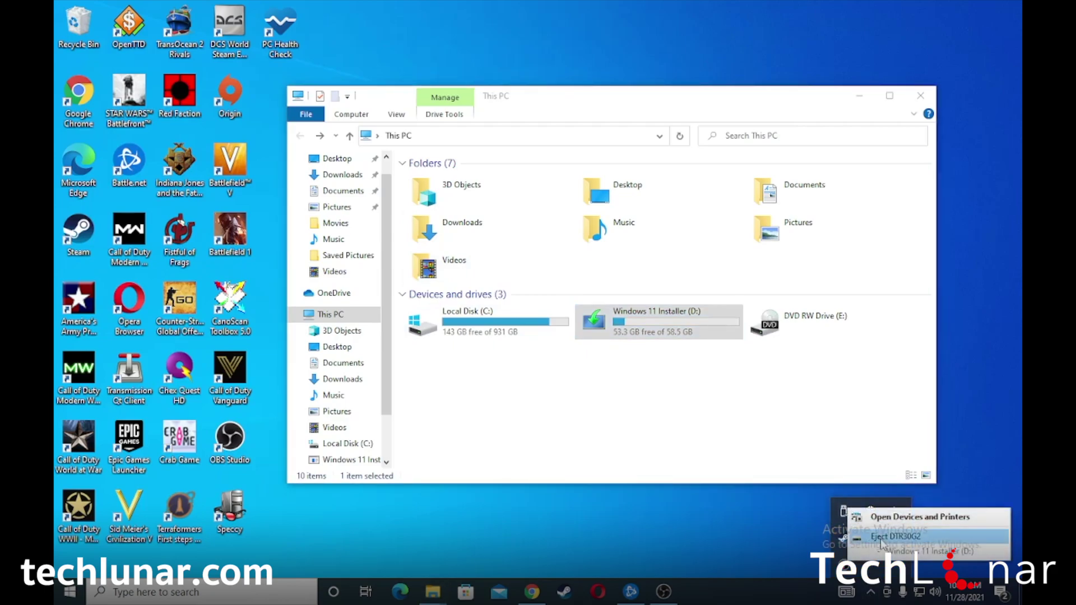
click(897, 540)
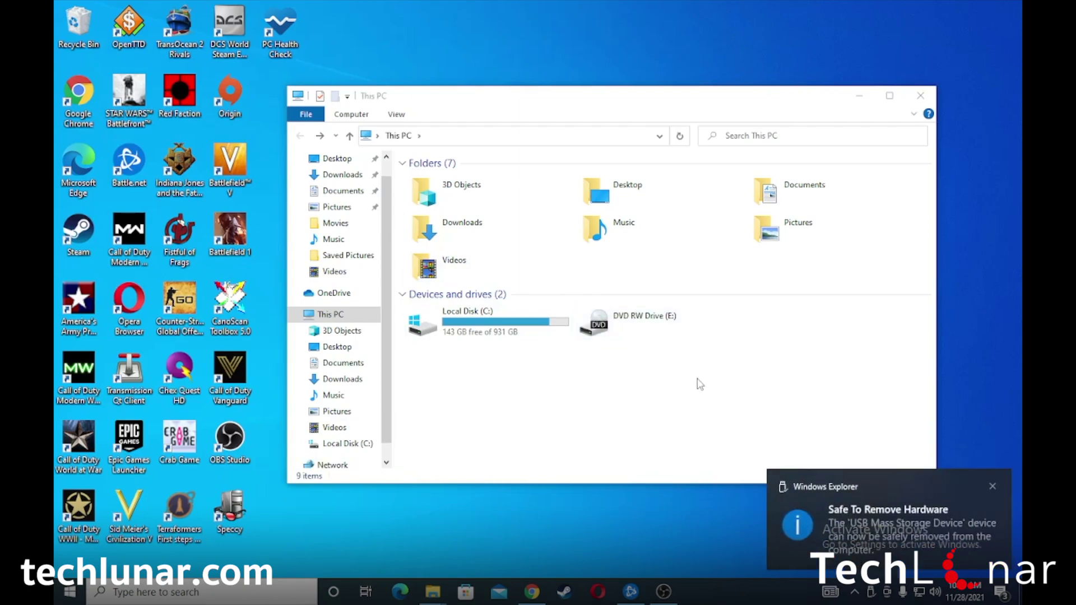